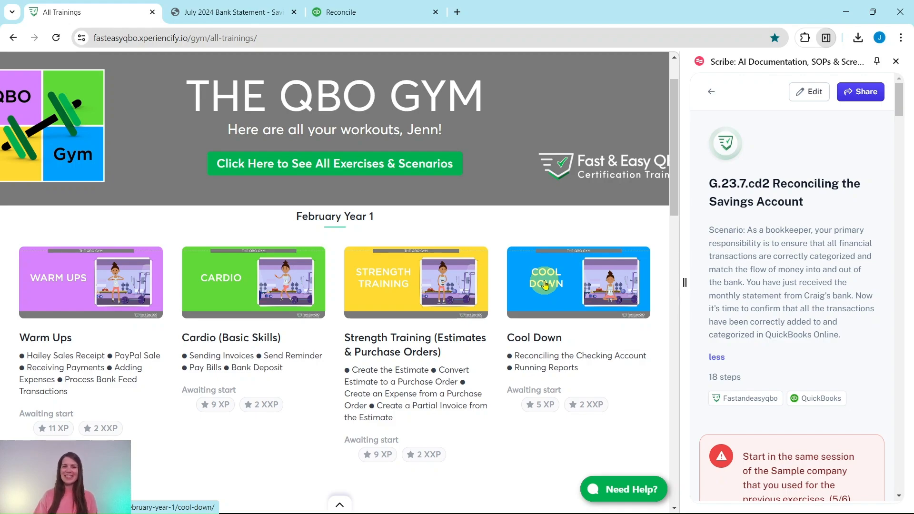
Open the Cool Down workout under July Year 1 in the QBO Gym.
scroll(571, 263, down, 20)
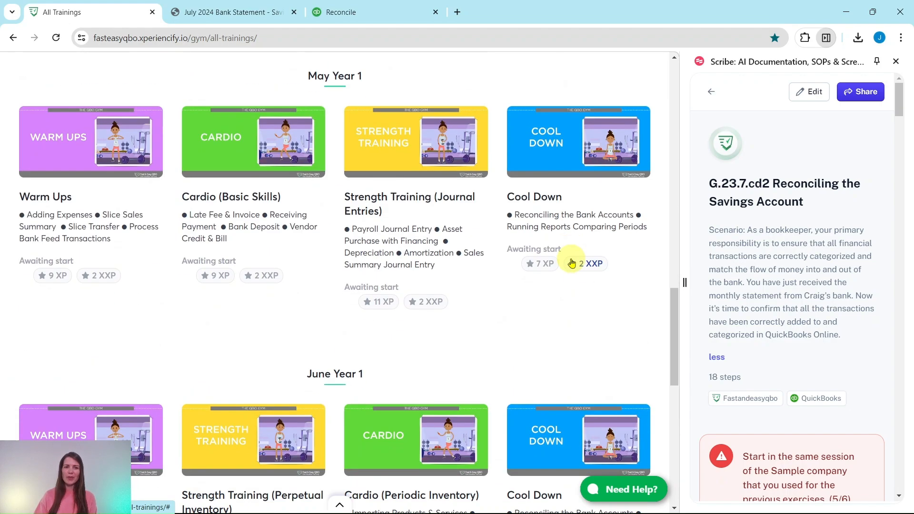
scroll(572, 263, down, 11)
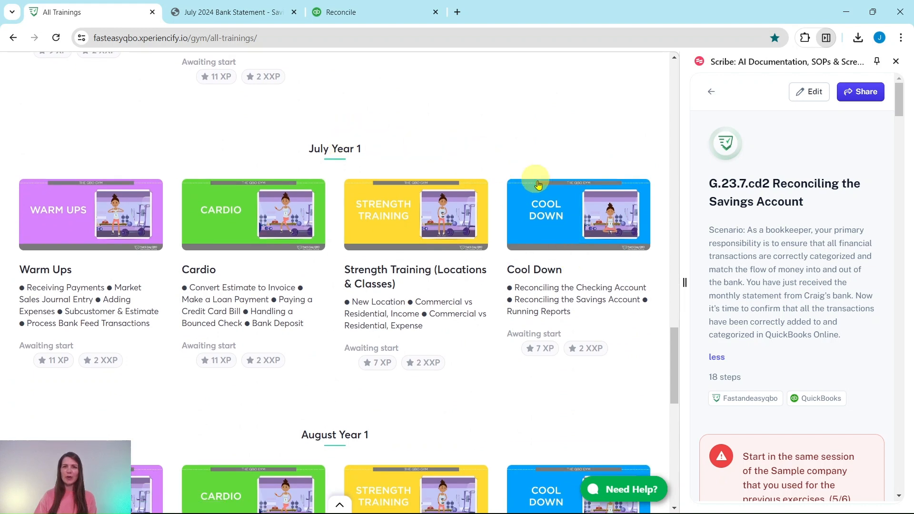
click(565, 222)
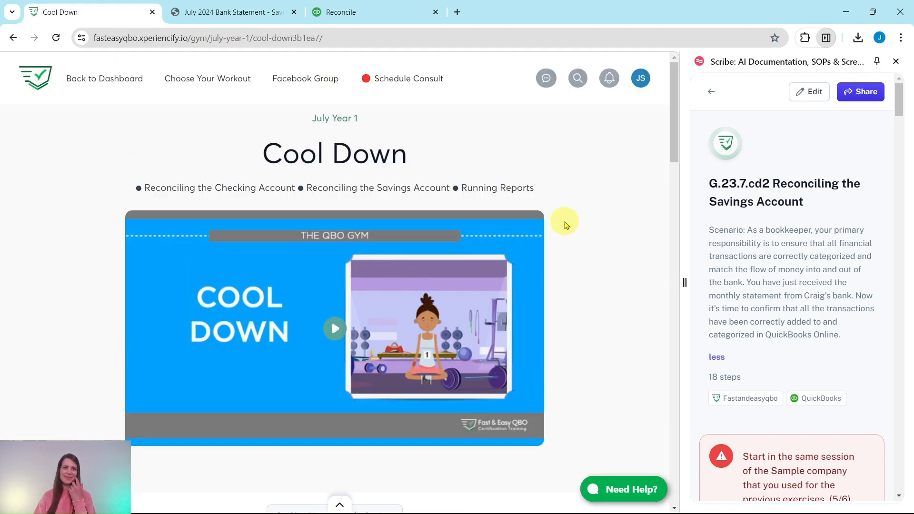
click(318, 373)
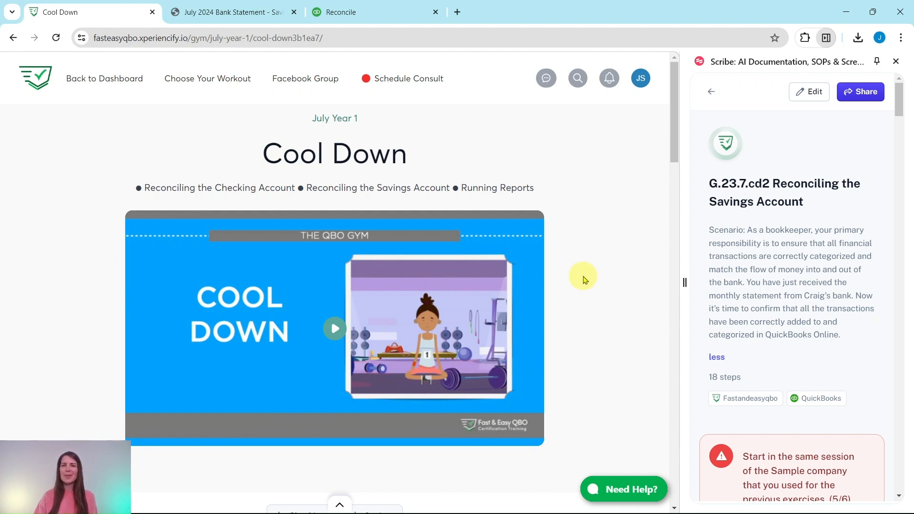
Review the Cool Down lesson's quiz and hands-on practices, plus the starting instructions of exercise G.23.7.cd2 in the guide.
scroll(597, 281, down, 10)
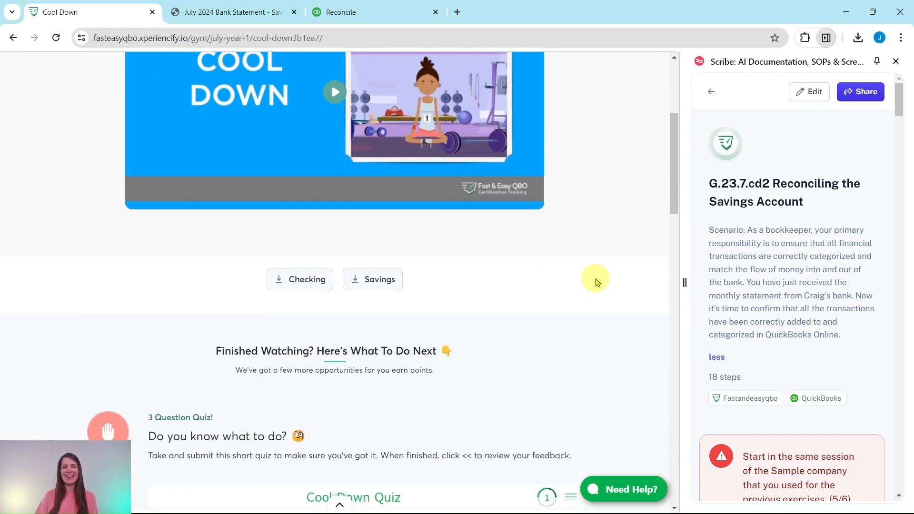
scroll(596, 281, down, 2)
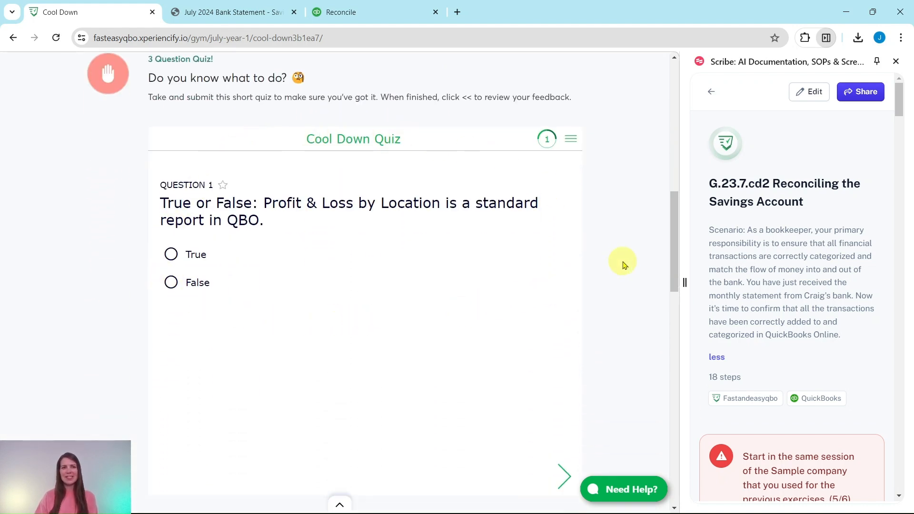
scroll(623, 249, down, 10)
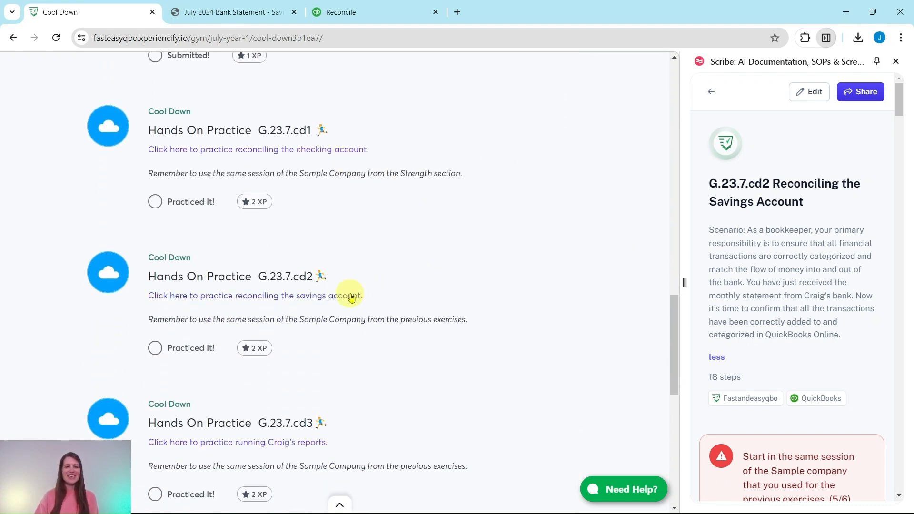
scroll(394, 390, down, 5)
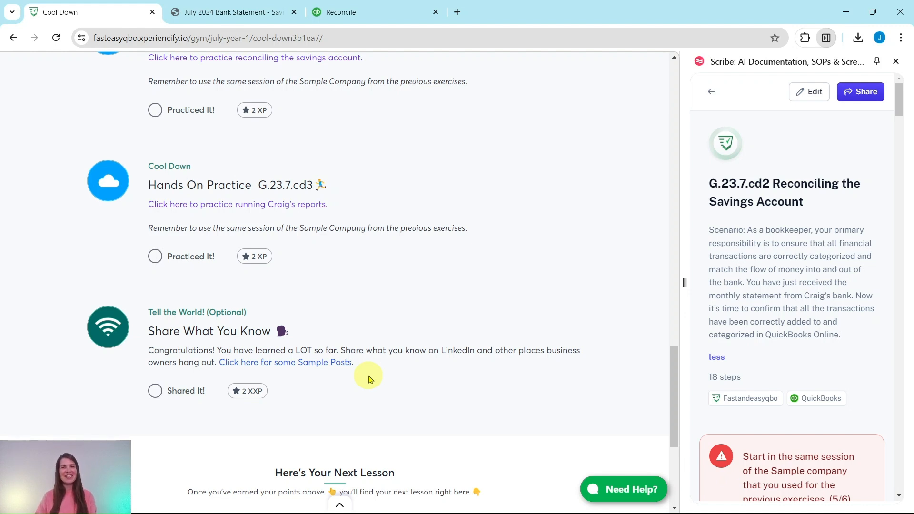
scroll(361, 361, up, 2)
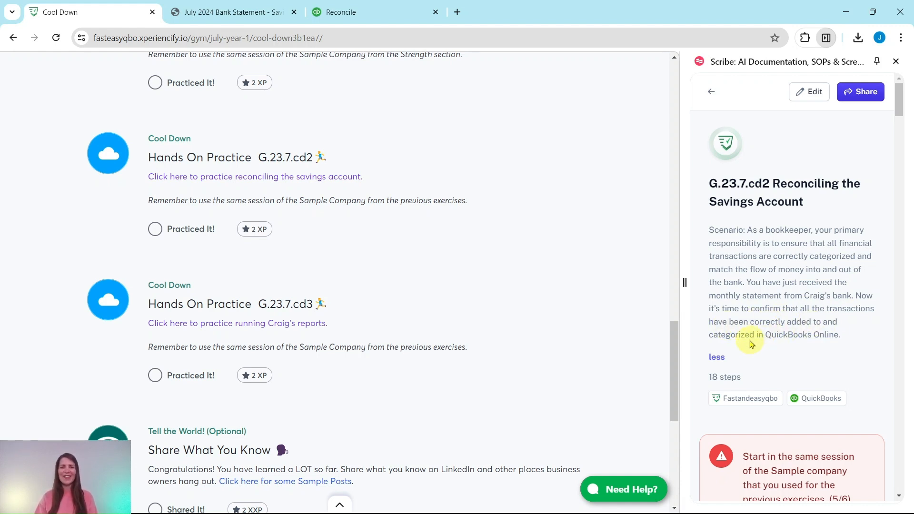
scroll(754, 339, down, 5)
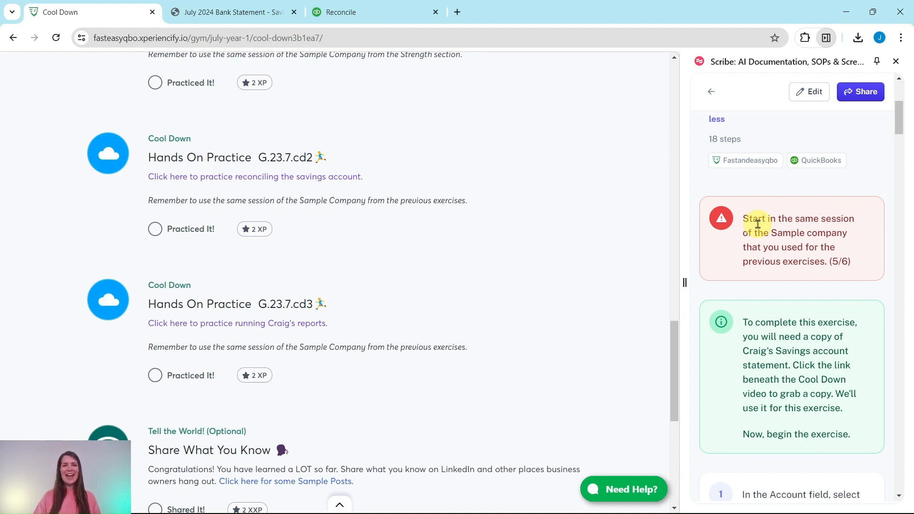
Check the QuickBooks Reconcile page, locate the Savings download beneath the Cool Down video, and view the July 2024 savings bank statement.
click(394, 13)
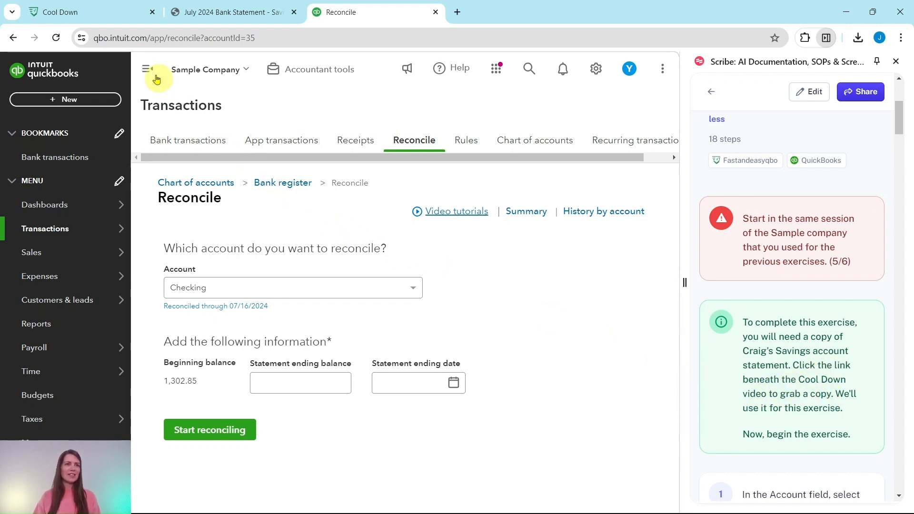
click(101, 13)
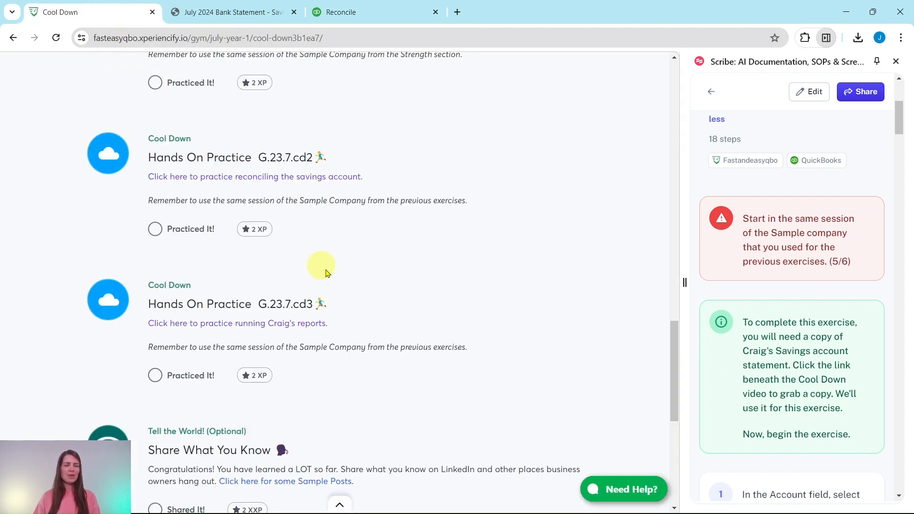
scroll(312, 258, up, 15)
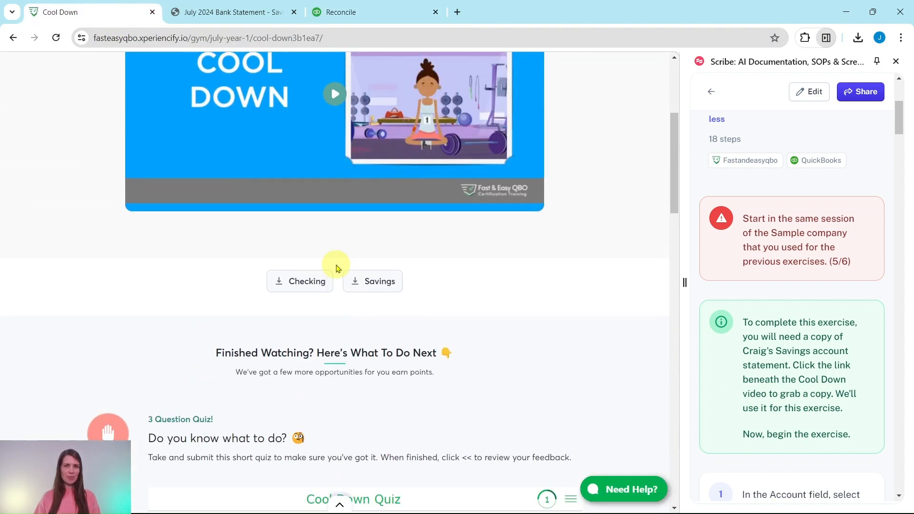
scroll(336, 268, up, 3)
scroll(509, 186, down, 3)
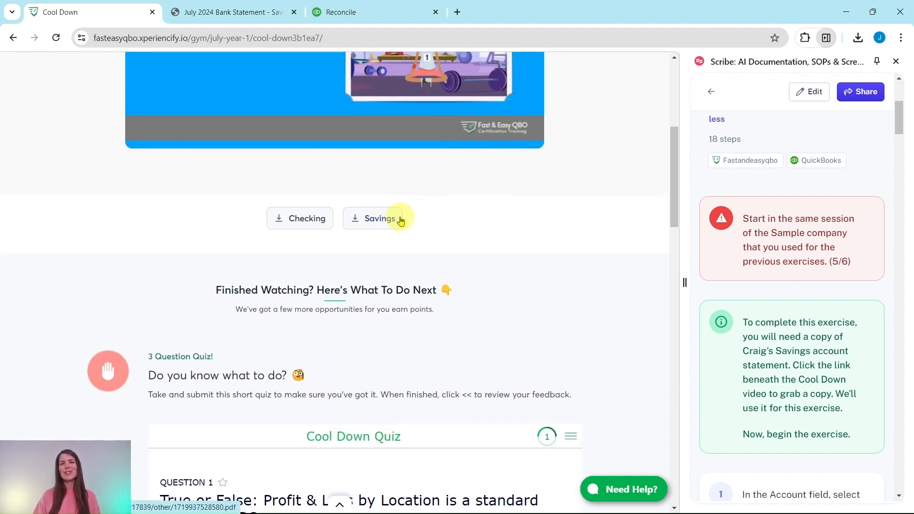
click(241, 11)
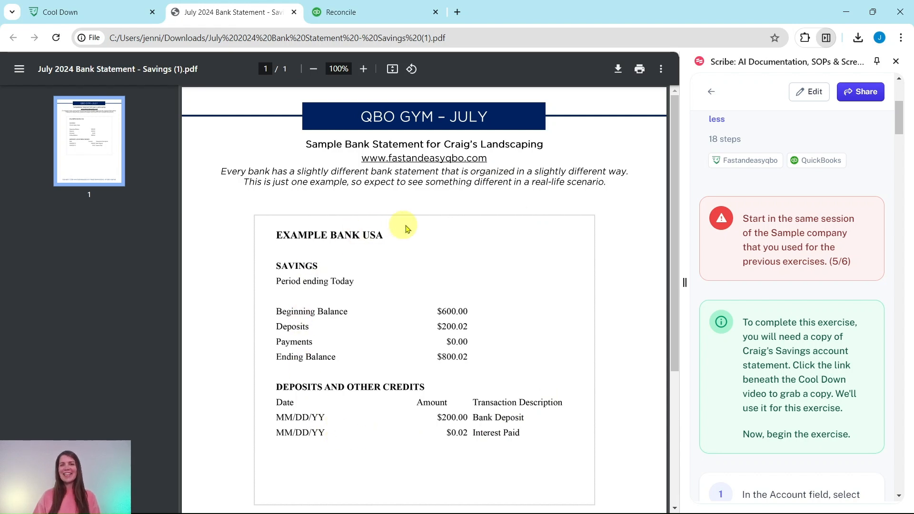
Switch to the QuickBooks Reconcile page and choose Savings as the account to reconcile, following the guide's first instruction.
scroll(769, 255, down, 6)
scroll(770, 256, down, 1)
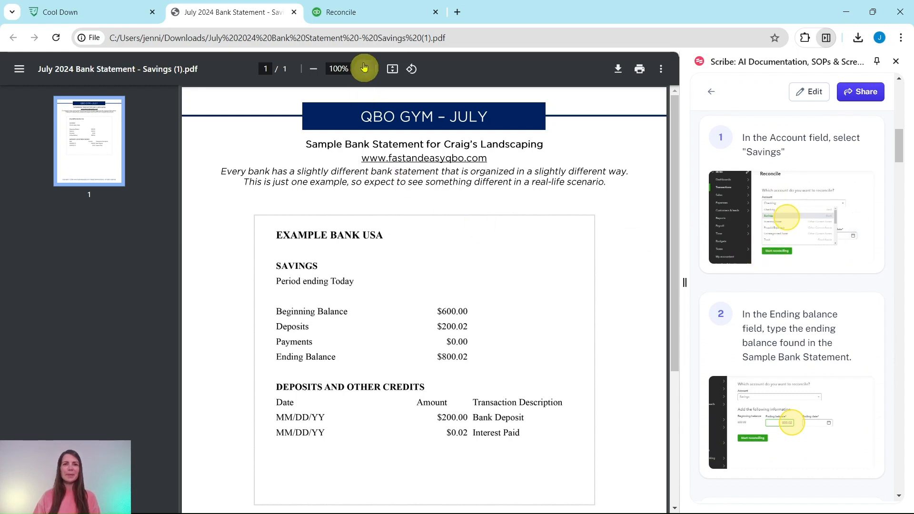
click(362, 13)
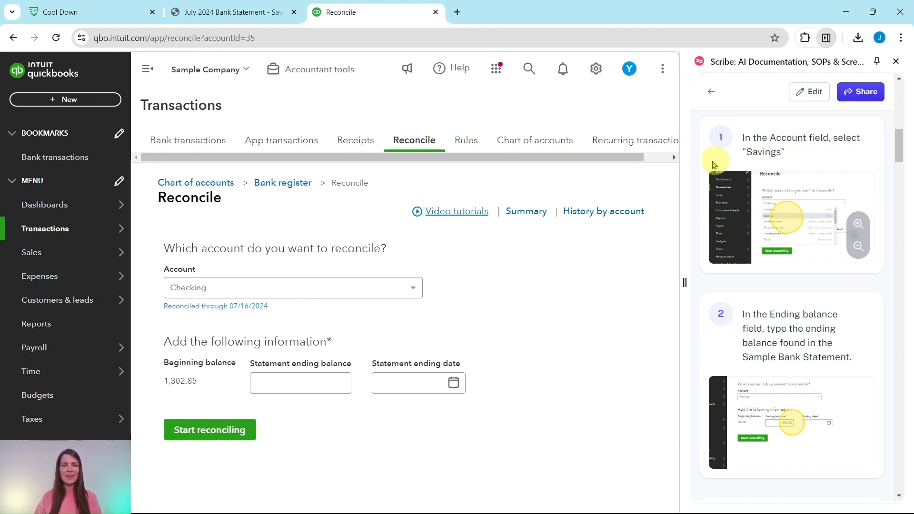
click(414, 287)
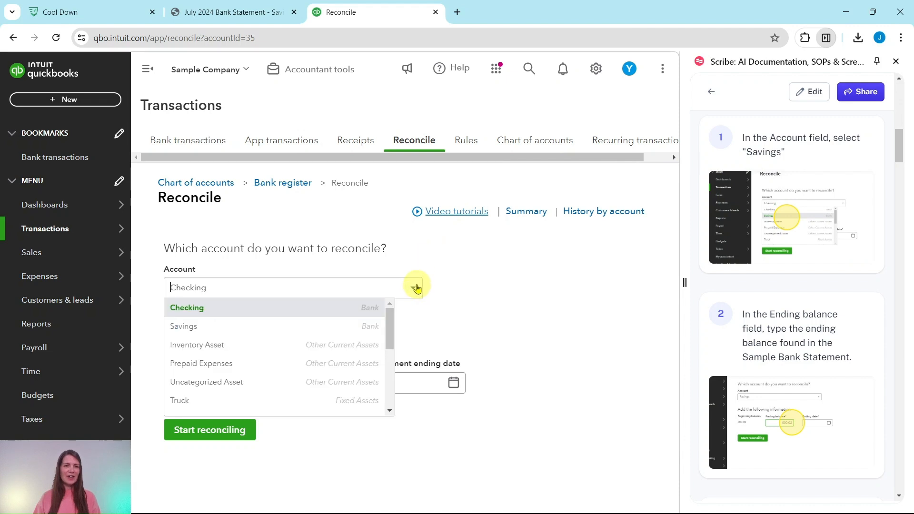
click(184, 327)
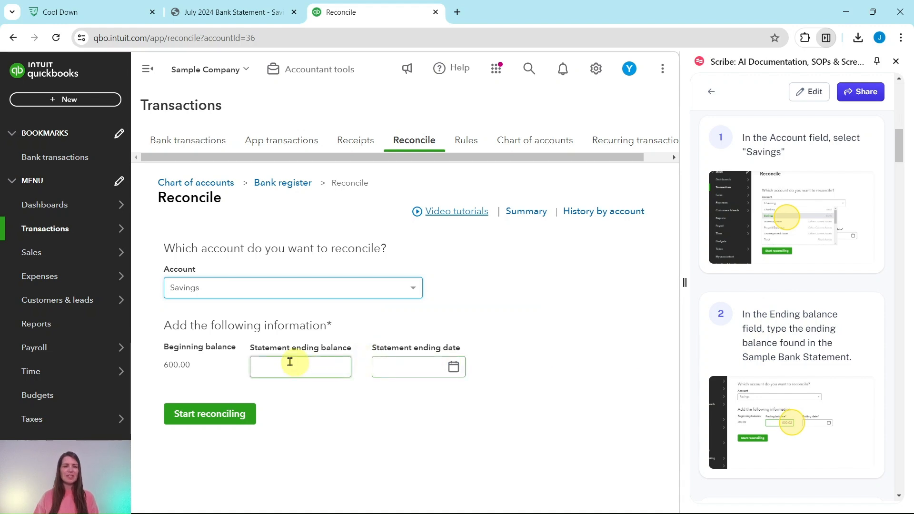
Look up the ending balance on the savings bank statement and enter 800.02 as the statement ending balance in QuickBooks.
click(236, 14)
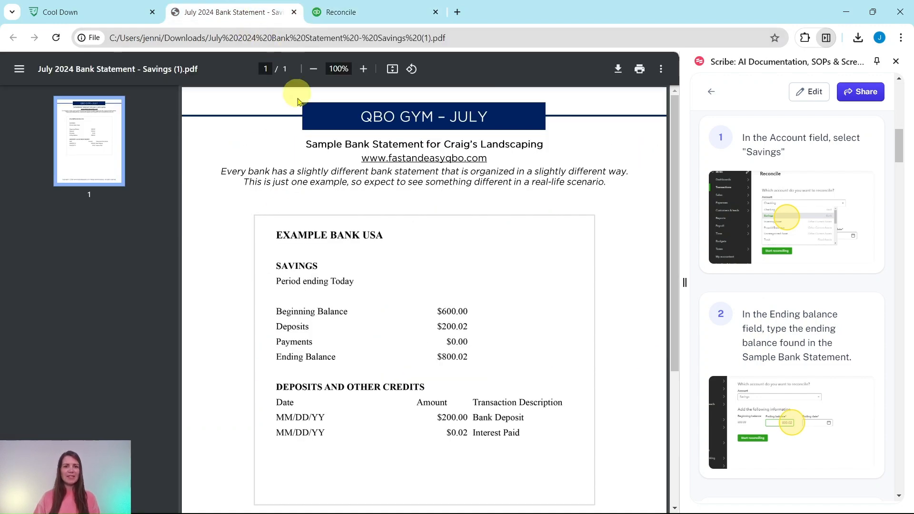
scroll(307, 270, down, 3)
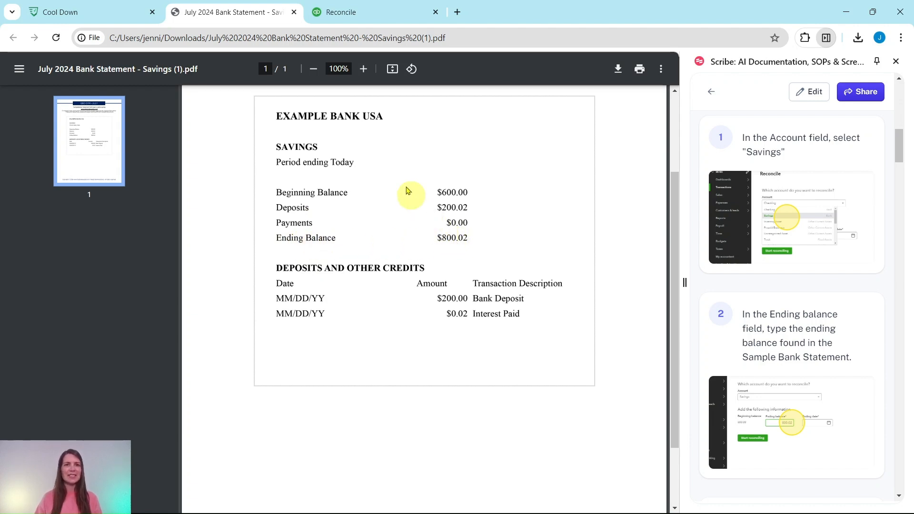
click(373, 14)
click(316, 367)
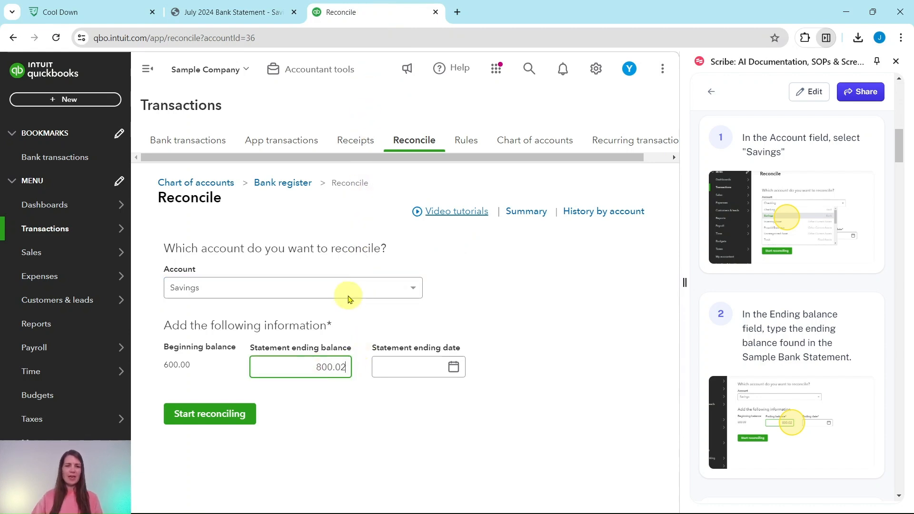
click(245, 11)
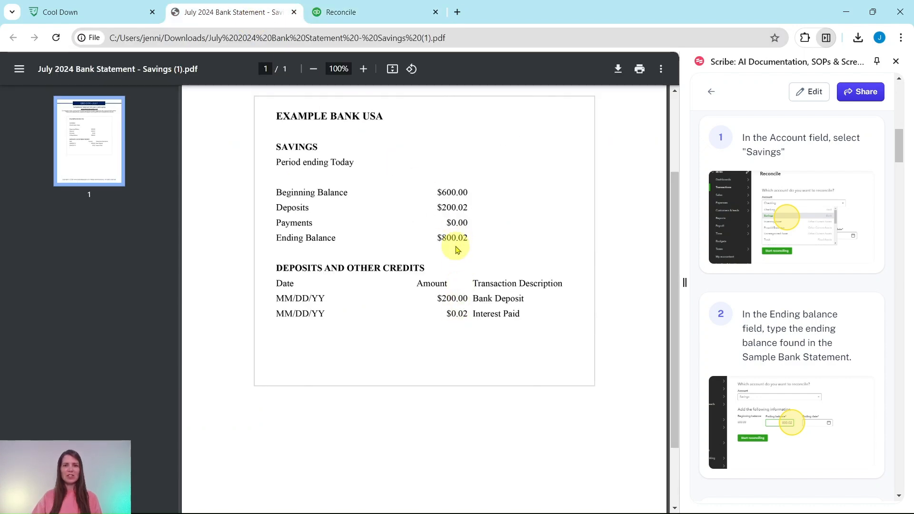
click(350, 13)
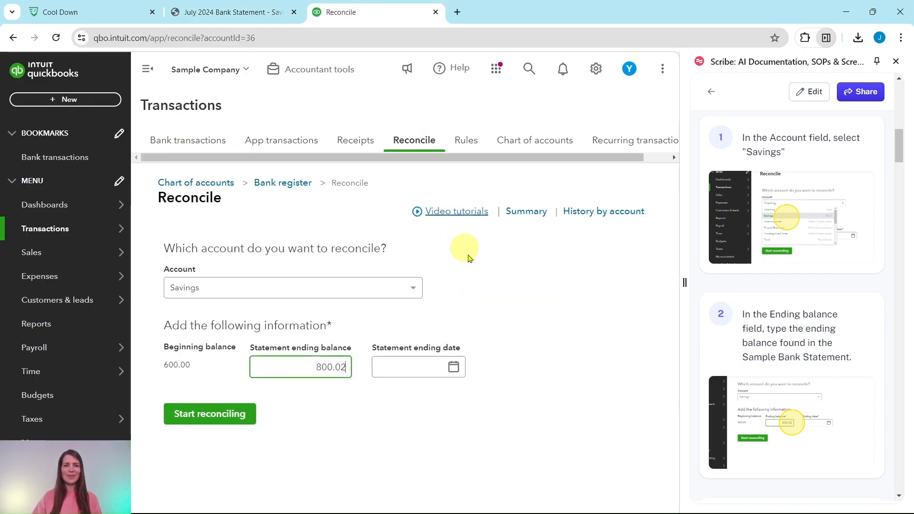
Check the period end on the bank statement and set the statement ending date in QuickBooks to today, 07/16/2024.
scroll(729, 341, down, 7)
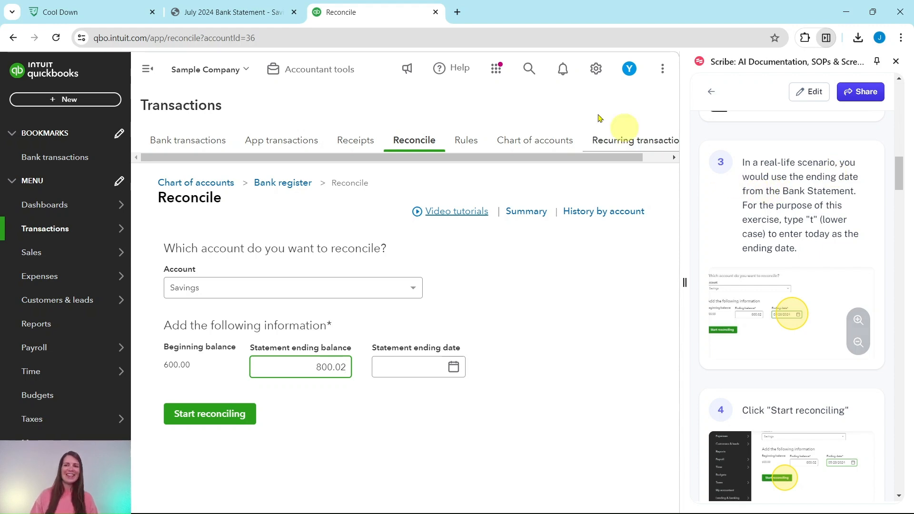
click(260, 11)
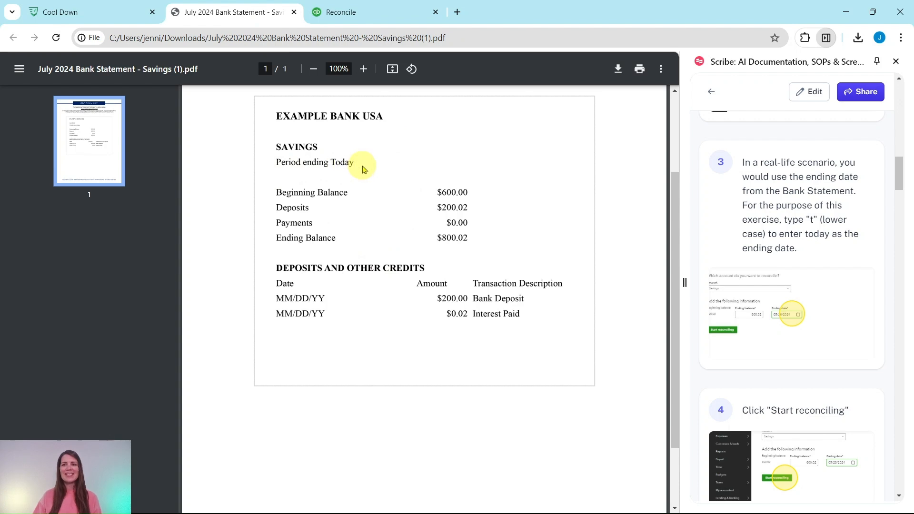
click(370, 12)
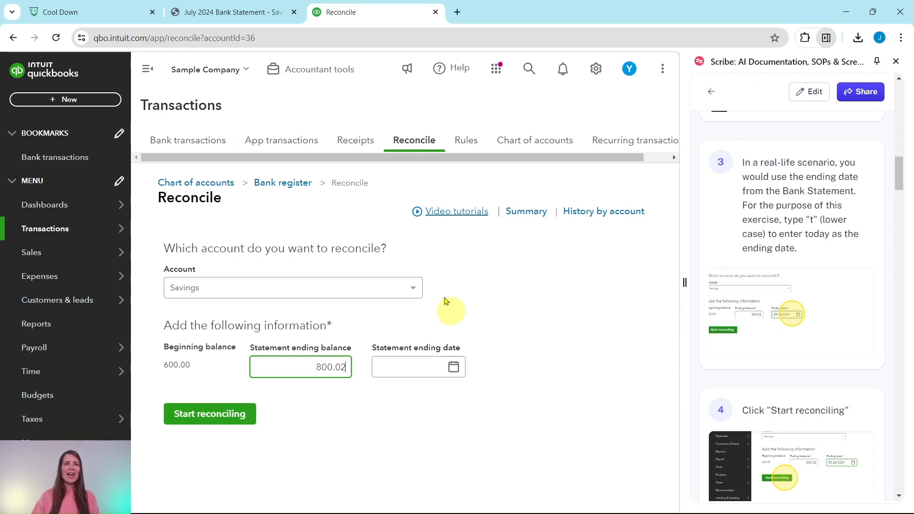
click(233, 12)
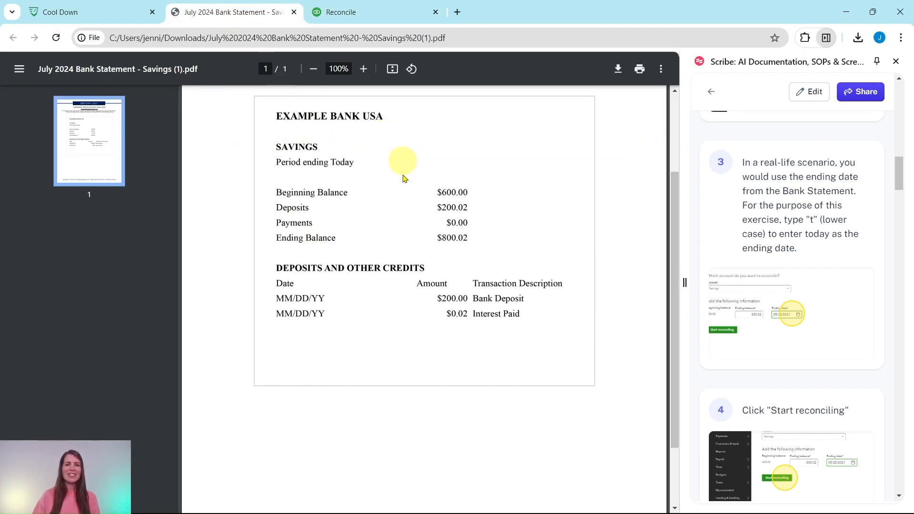
click(364, 21)
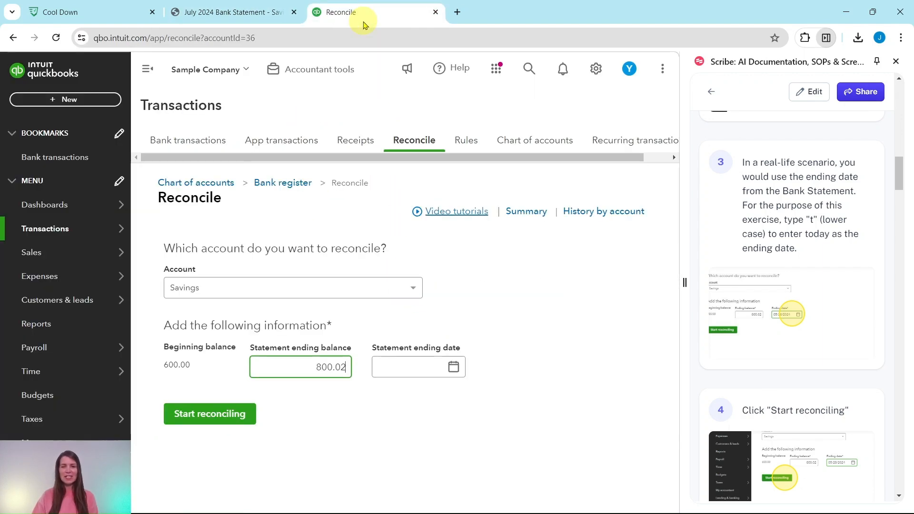
click(407, 370)
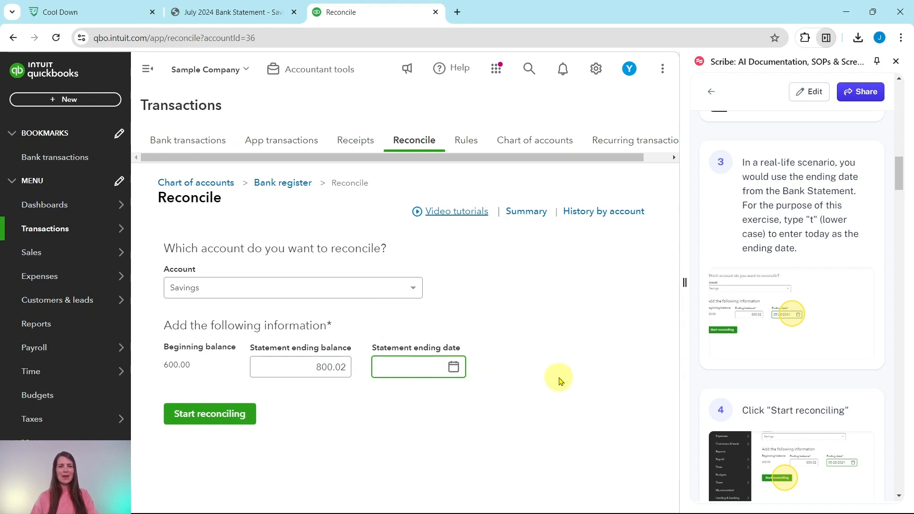
text(t)
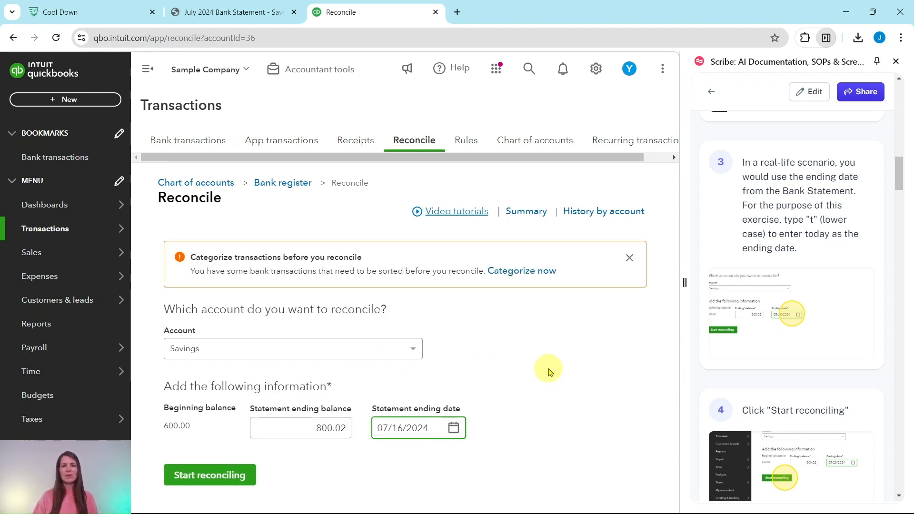
Start reconciling the Savings account and dismiss the introductory pop-ups on the reconciliation page.
scroll(802, 399, down, 1)
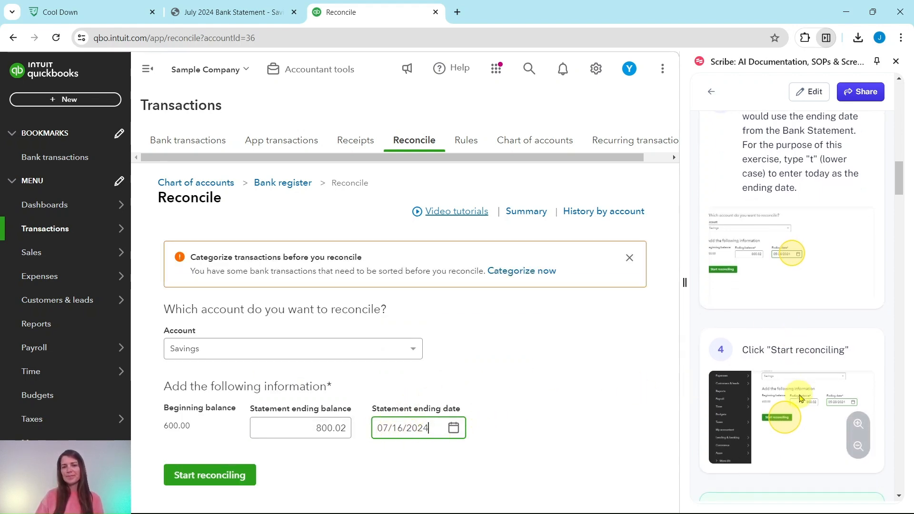
scroll(801, 399, down, 3)
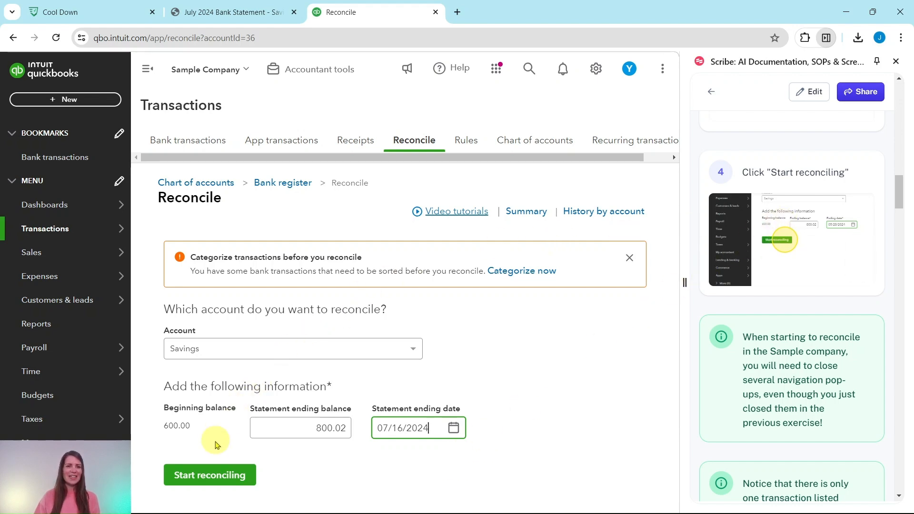
click(219, 480)
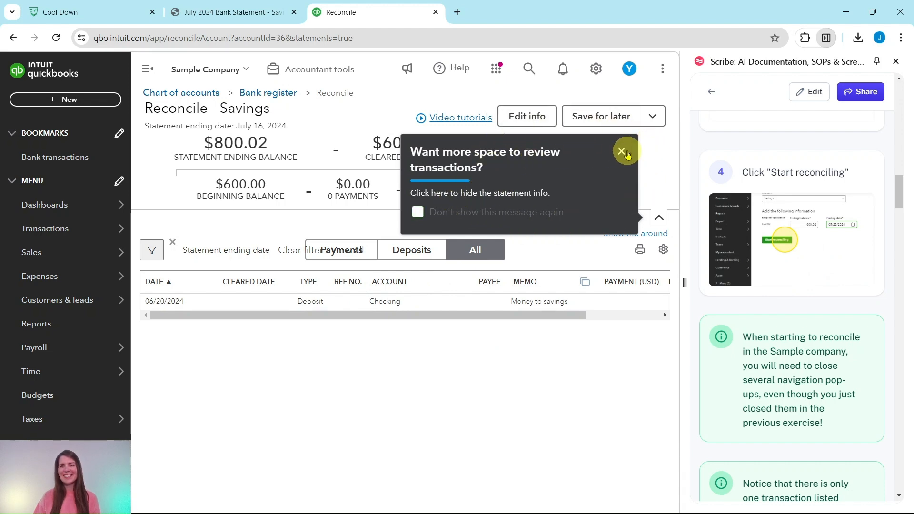
click(621, 153)
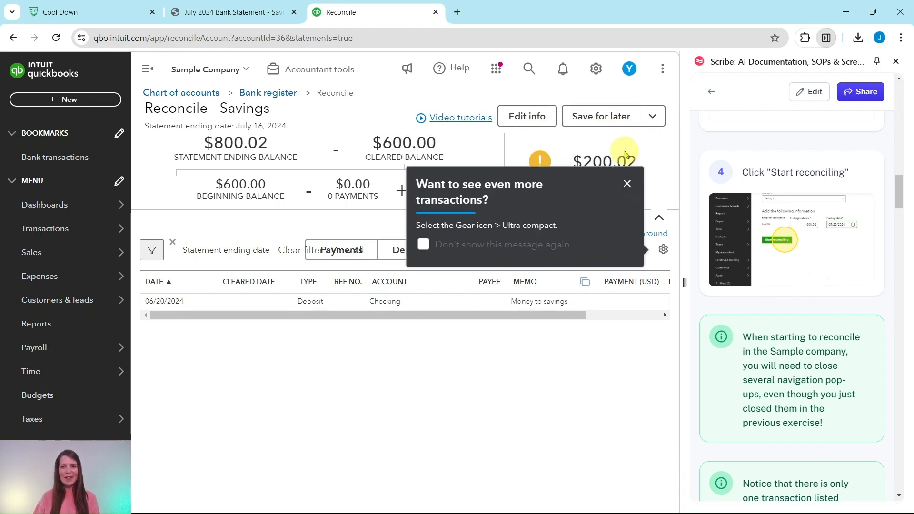
click(627, 183)
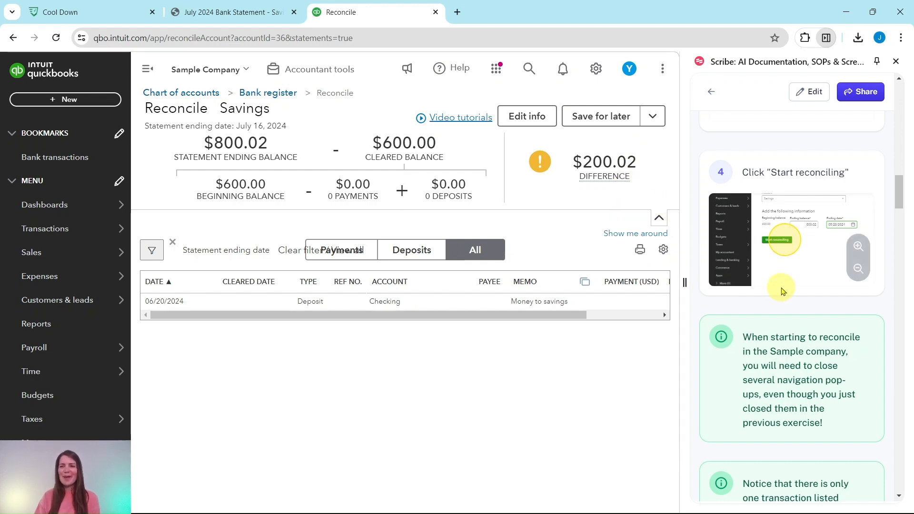
Expand the 06/20/2024 "Money to savings" deposit in the reconciliation list and open its full transaction form.
scroll(785, 281, down, 3)
scroll(791, 280, down, 2)
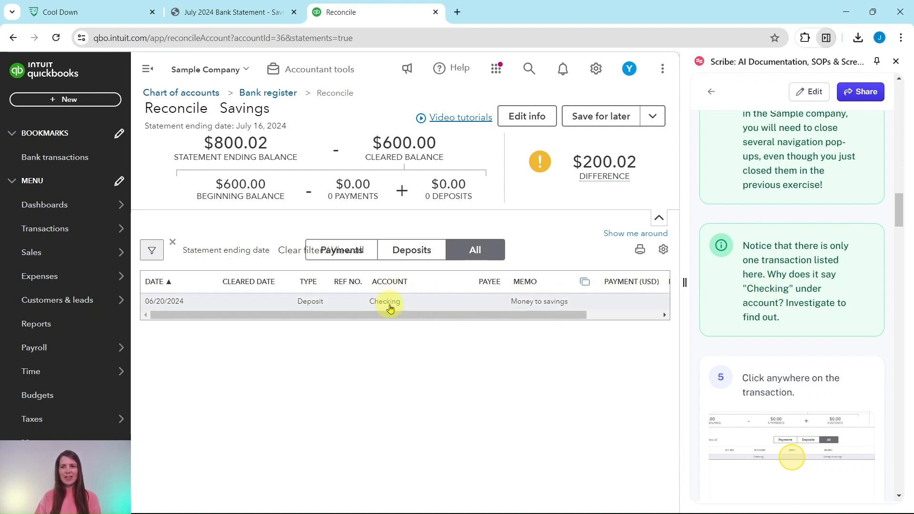
mouse_move(384, 315)
mouse_down()
mouse_move(464, 318)
mouse_move(399, 322)
mouse_up()
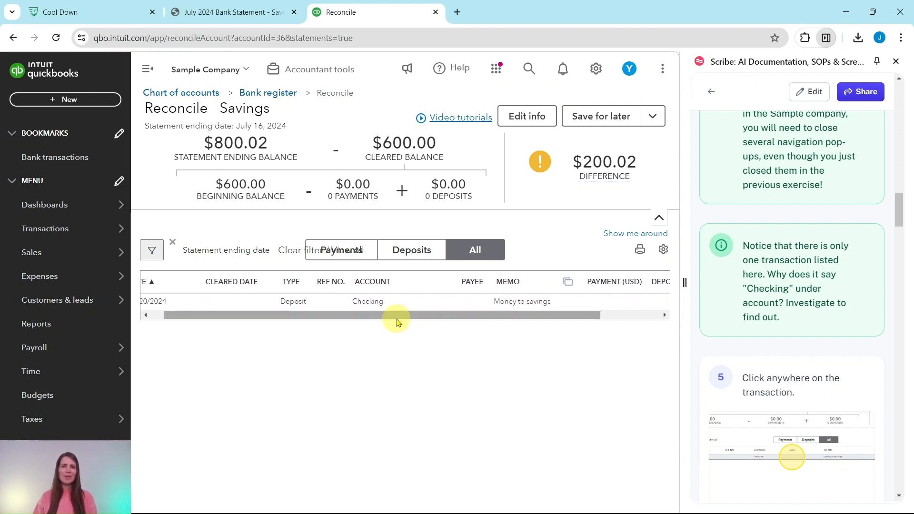
click(329, 305)
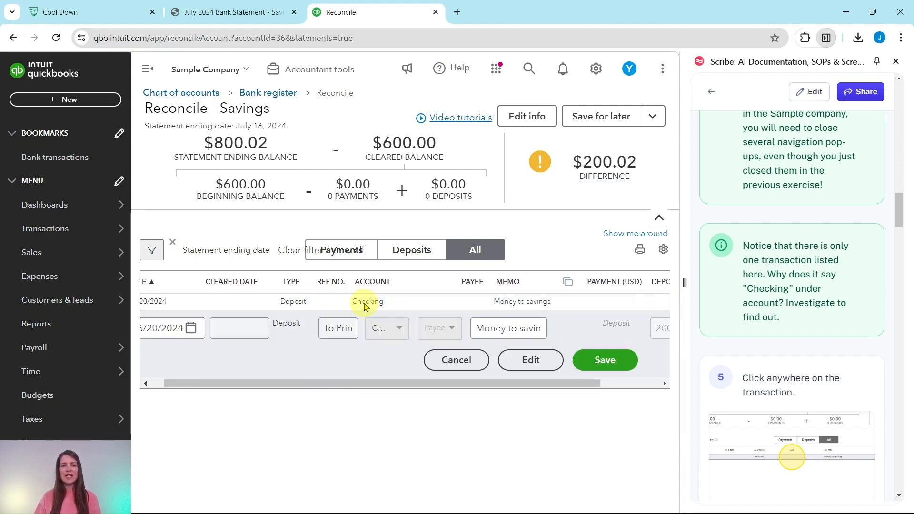
scroll(759, 364, down, 6)
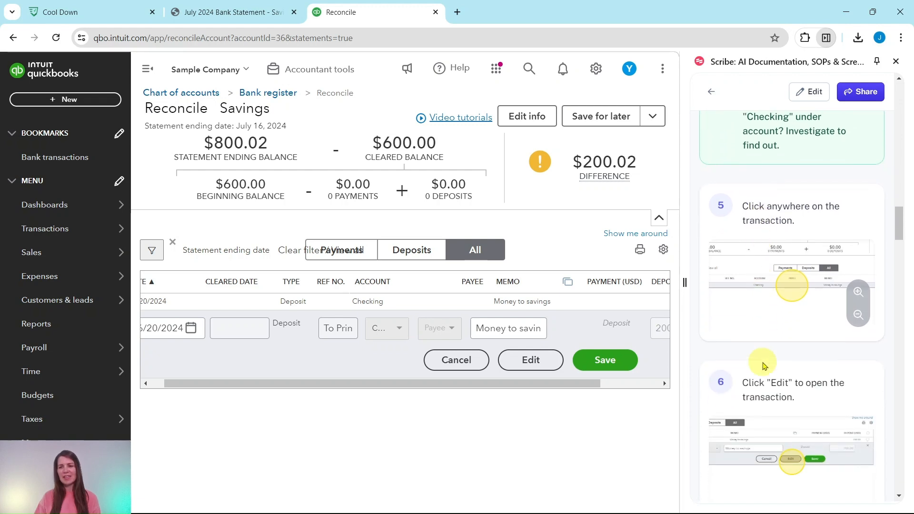
scroll(762, 362, down, 3)
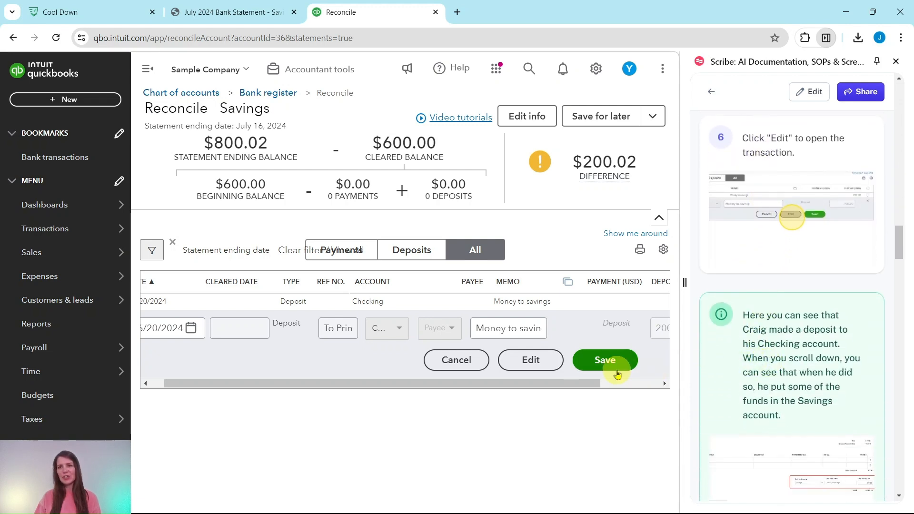
click(522, 361)
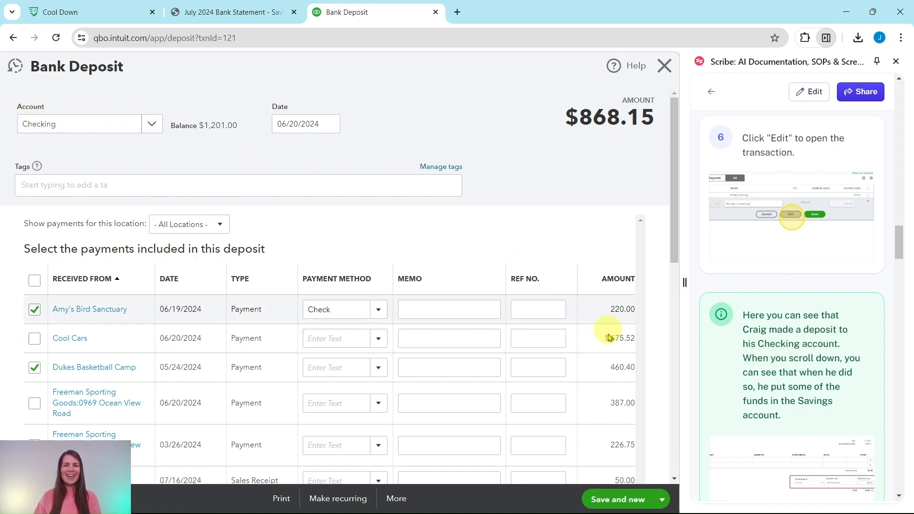
Check the deposit's cash back details against the savings bank statement, and close the deposit without changing it.
scroll(657, 337, down, 2)
scroll(658, 339, down, 8)
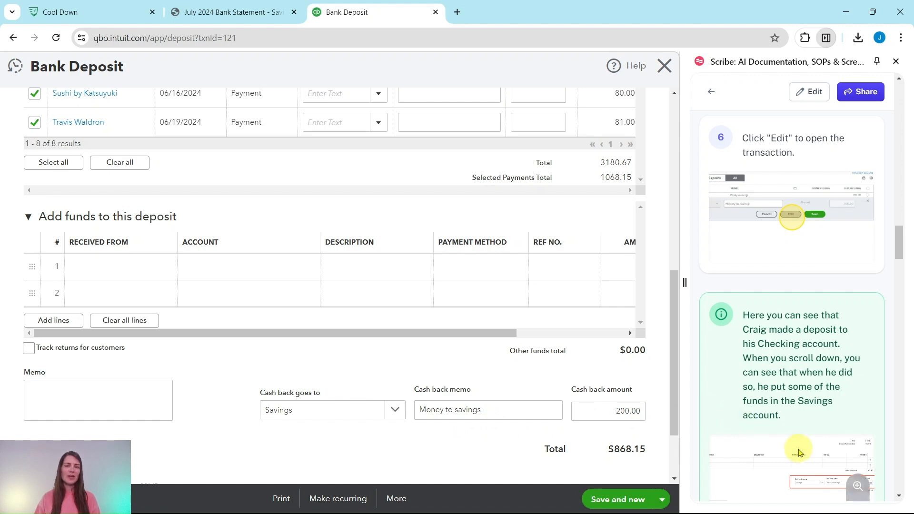
scroll(809, 452, down, 5)
scroll(810, 450, down, 3)
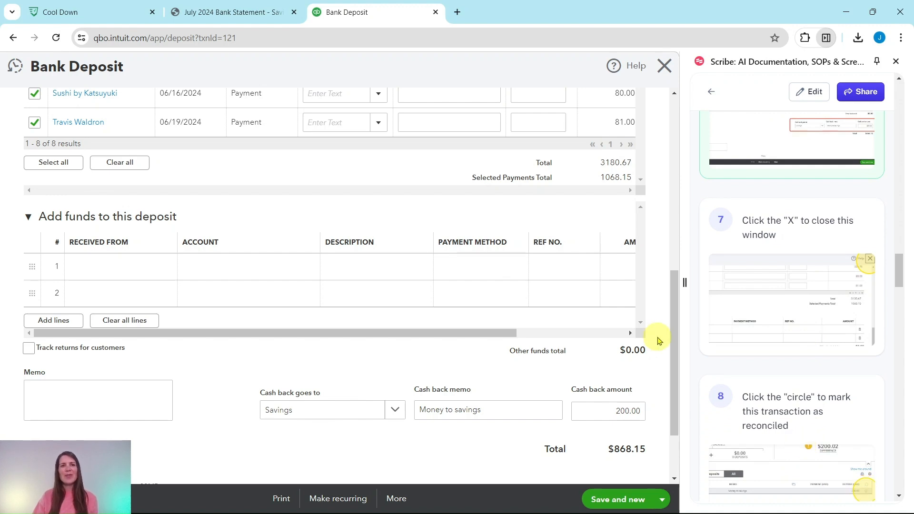
click(235, 13)
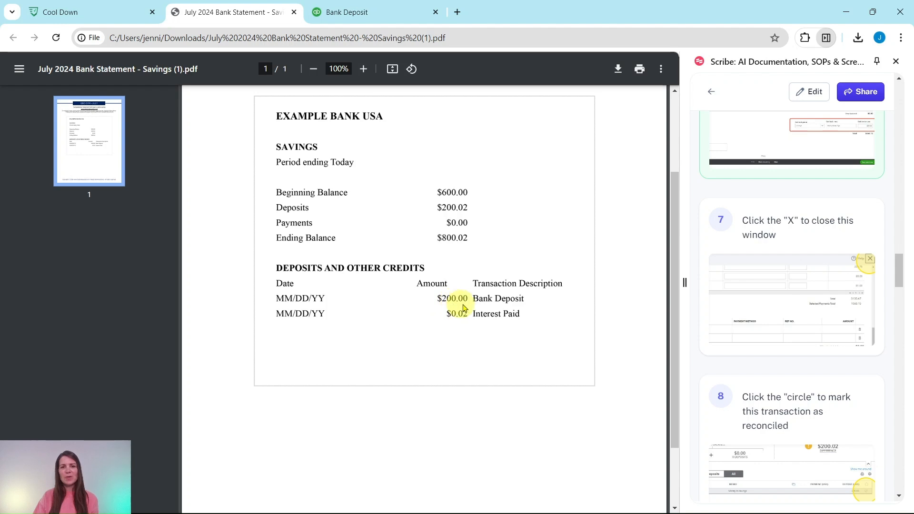
click(381, 20)
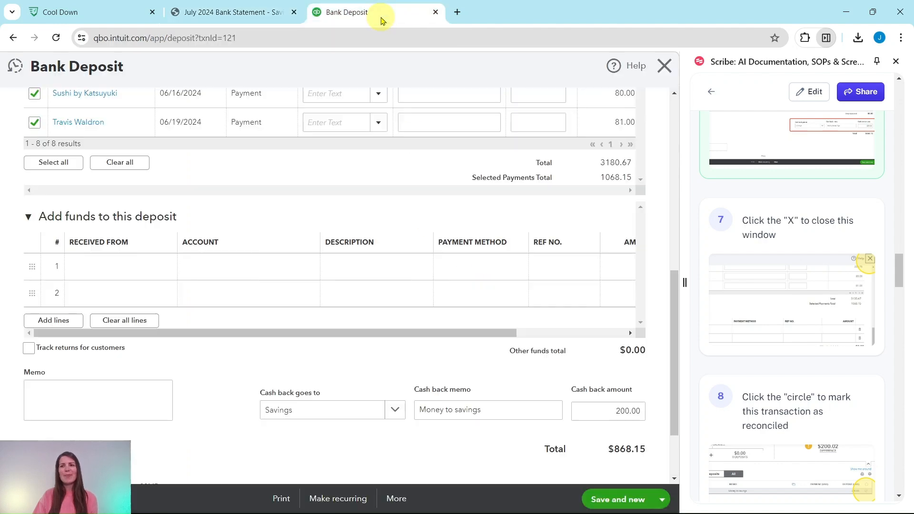
click(666, 68)
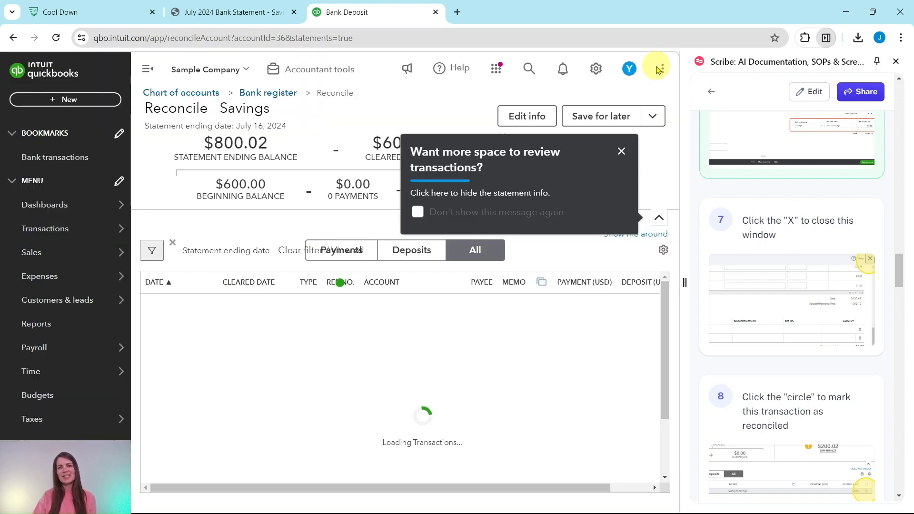
Mark the 200.00 "Money to savings" deposit as reconciled and dismiss the reappearing pop-ups.
drag(535, 315, 649, 306)
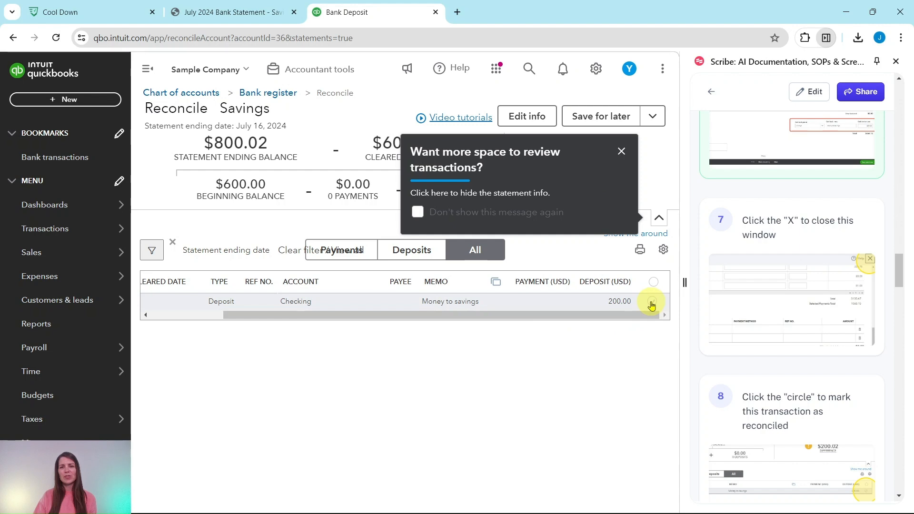
click(651, 302)
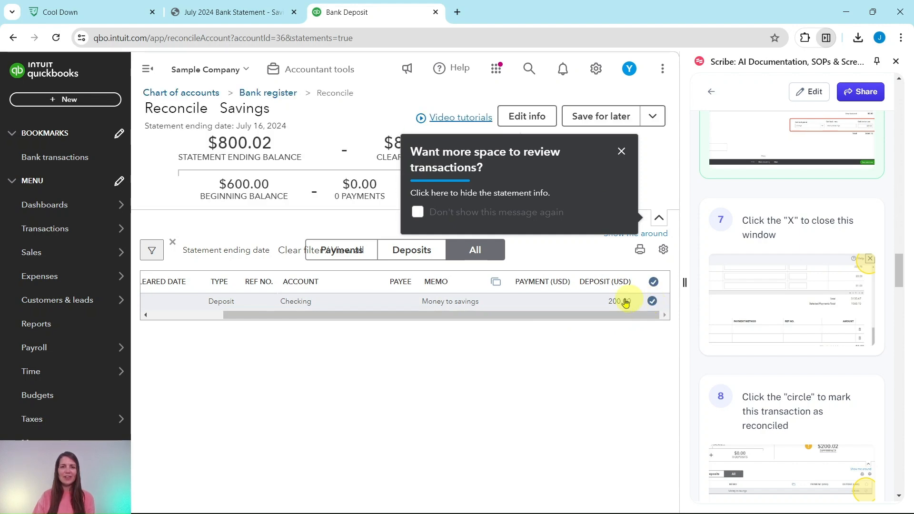
click(622, 152)
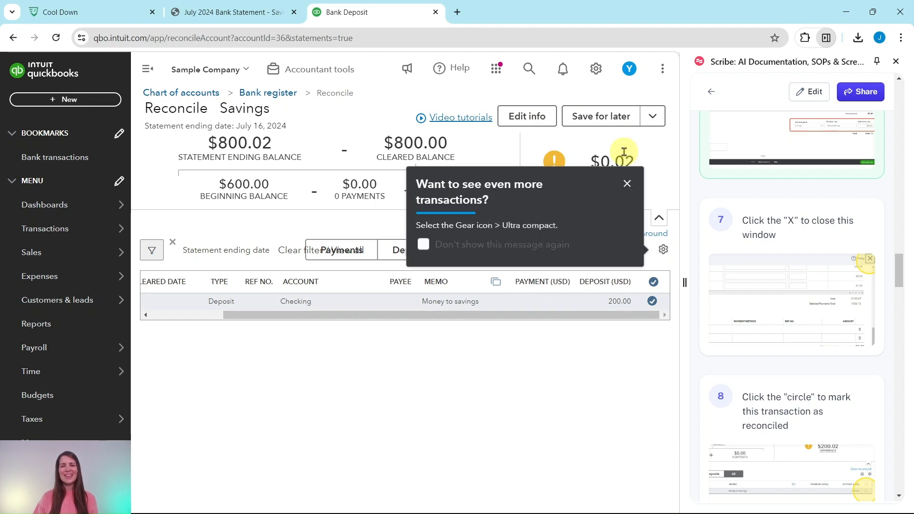
click(625, 180)
Check the interest entry on the savings bank statement and start a new bank deposit in QuickBooks.
scroll(825, 264, down, 6)
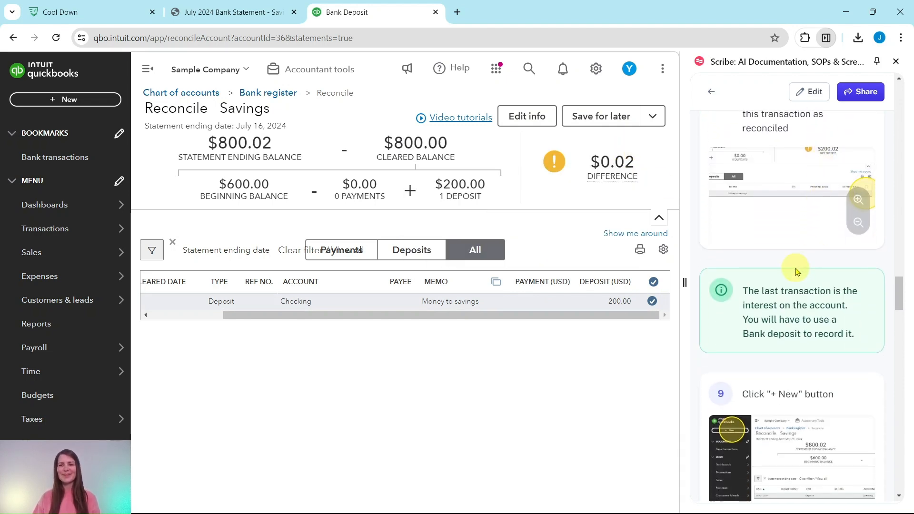
click(244, 14)
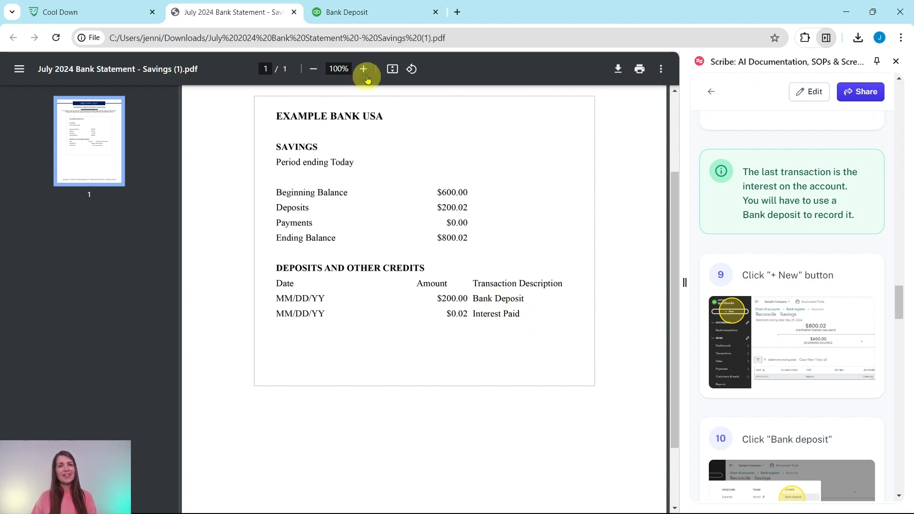
click(358, 11)
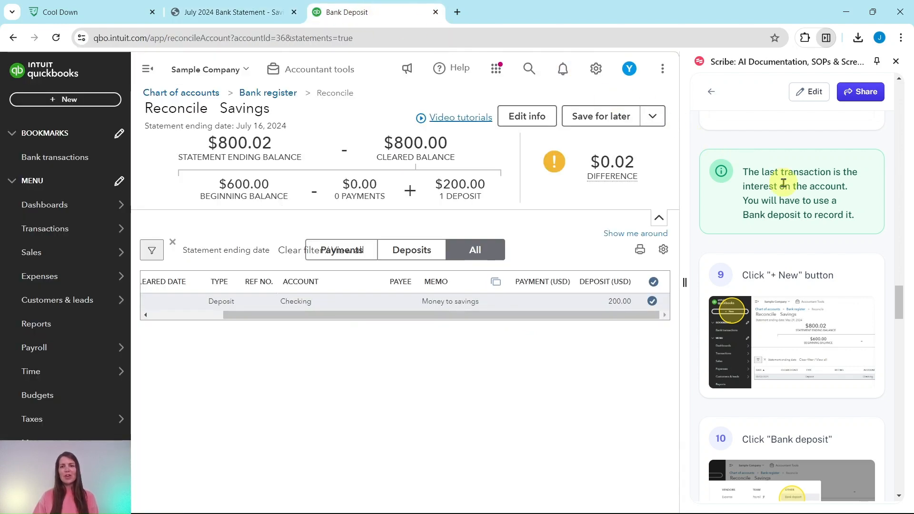
scroll(782, 184, down, 3)
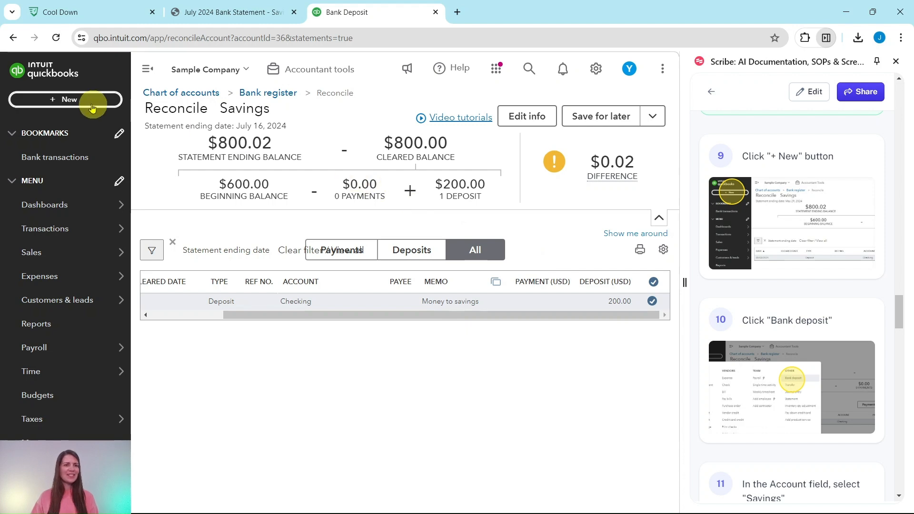
click(54, 100)
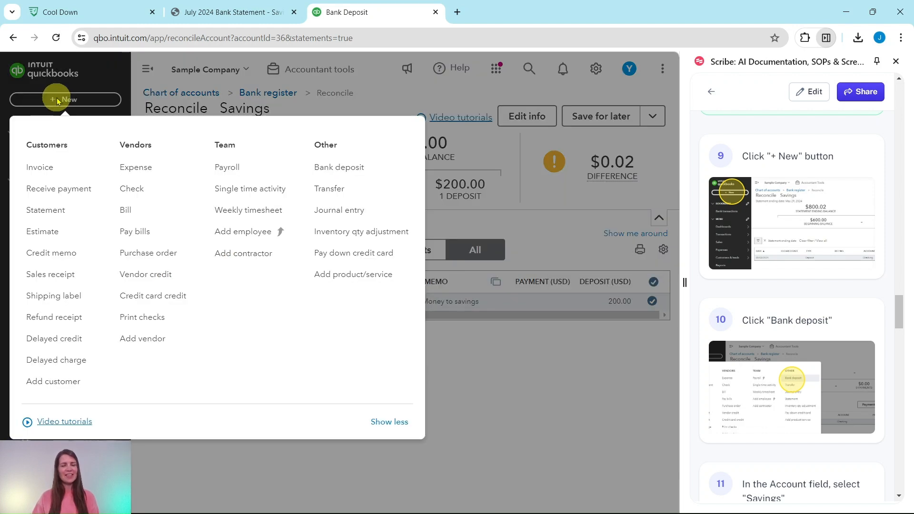
click(344, 175)
Set the new bank deposit's account to Savings, following instruction 11 of the guide.
scroll(762, 305, down, 2)
scroll(768, 305, down, 5)
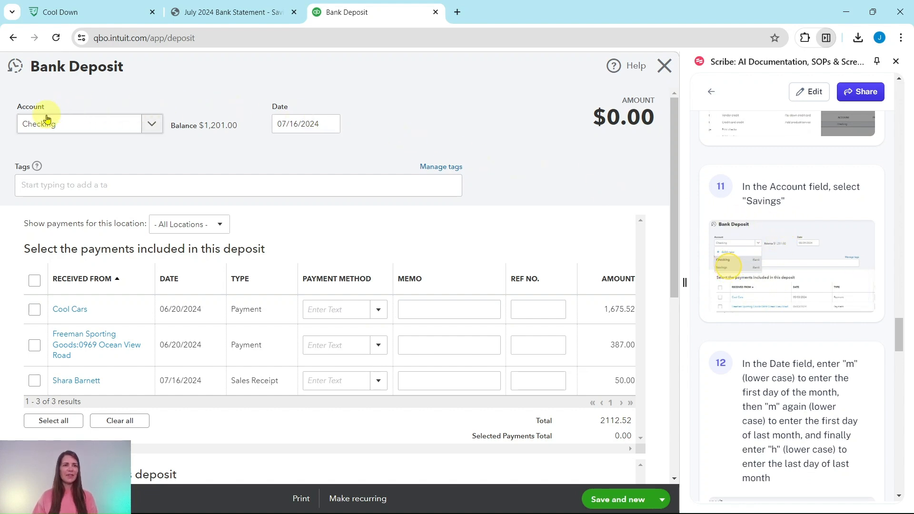
click(150, 124)
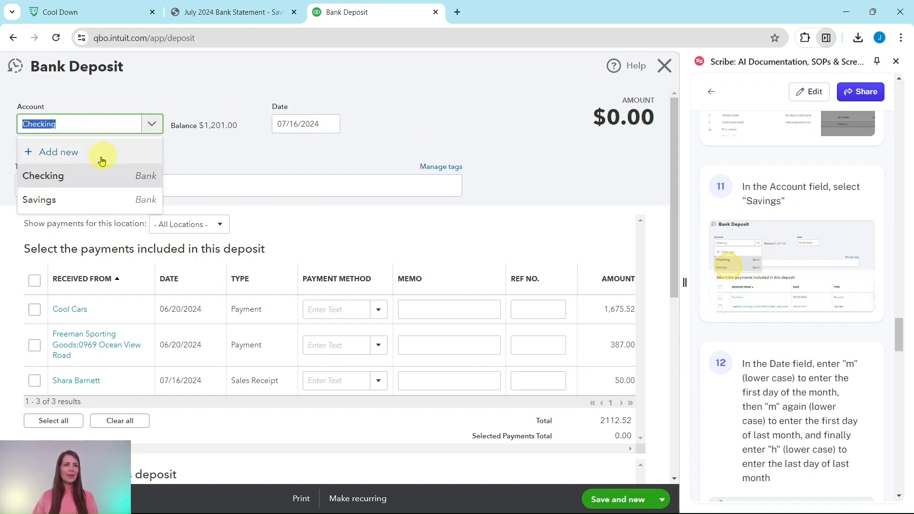
click(35, 202)
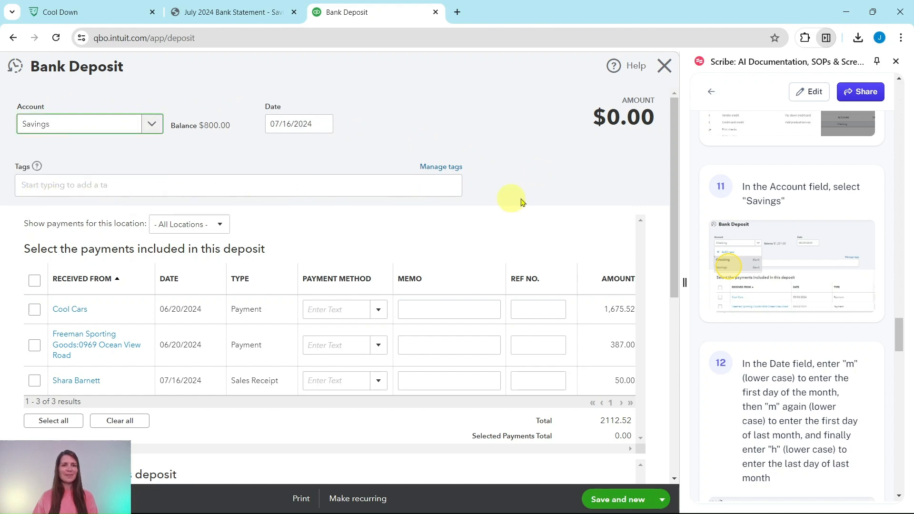
Set the bank deposit's date to the last day of the previous month, 06/30/2024.
scroll(781, 222, down, 3)
scroll(781, 222, down, 2)
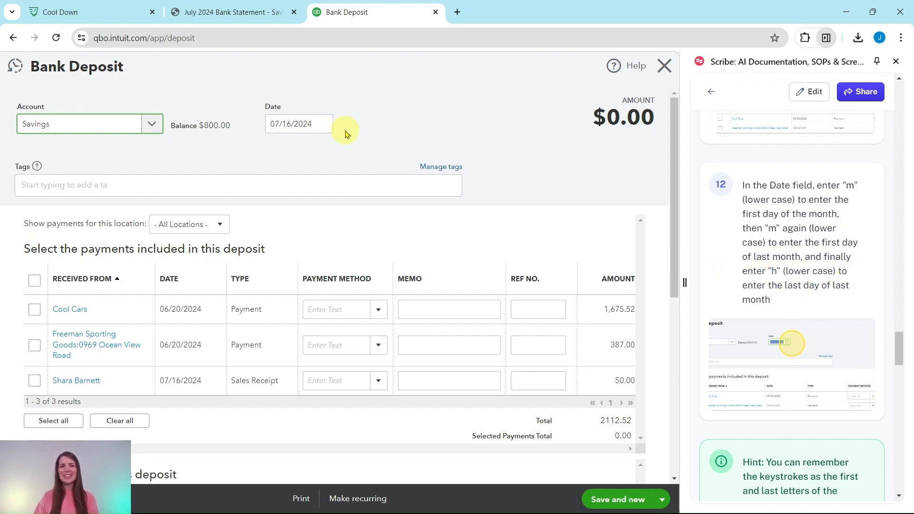
click(301, 123)
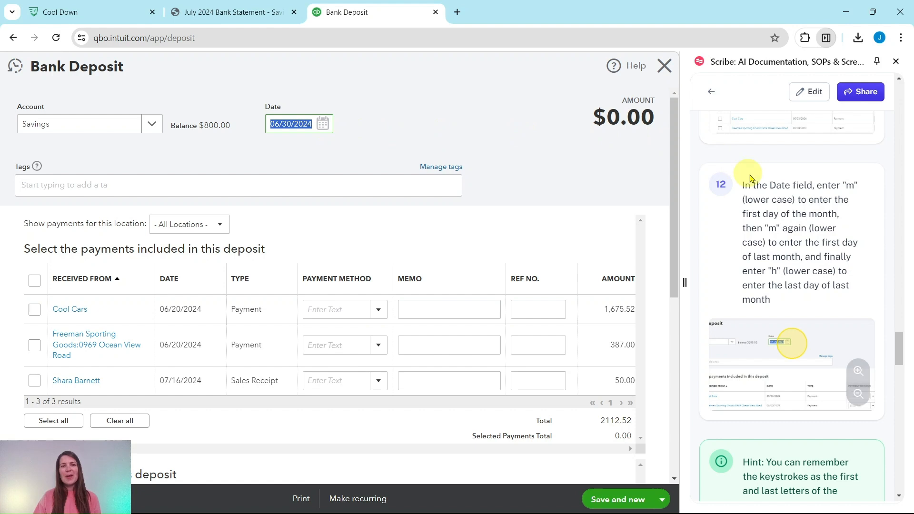
Following instruction 13 of the guide, set the first added-funds line of the deposit to the Interest Earned account.
scroll(817, 210, down, 1)
scroll(819, 211, down, 3)
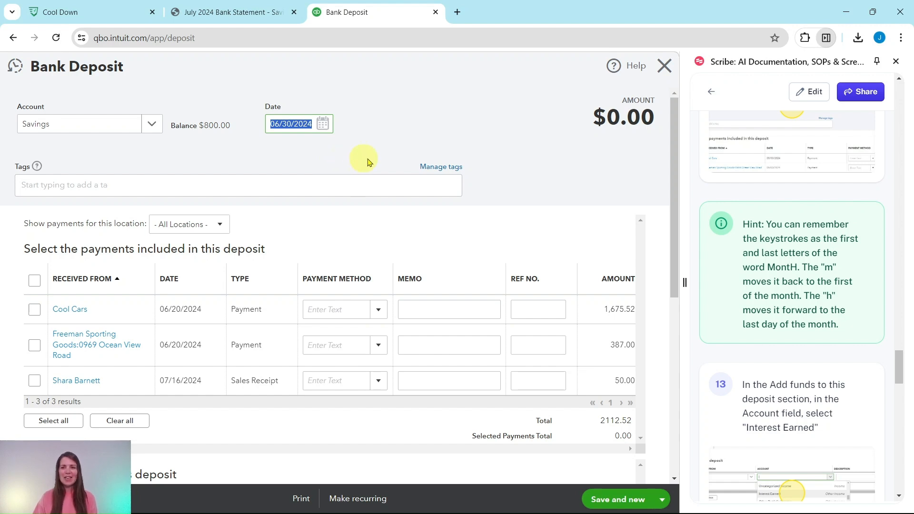
scroll(777, 328, down, 4)
scroll(783, 328, down, 1)
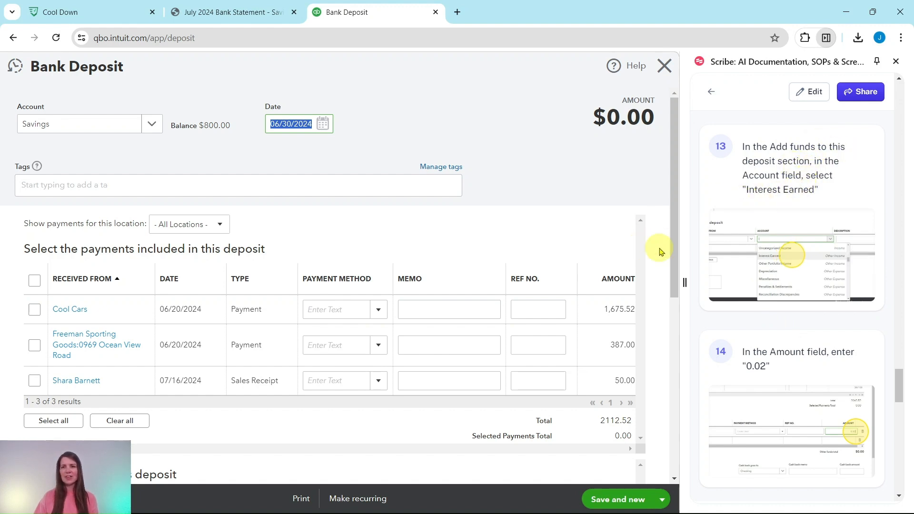
scroll(657, 248, down, 2)
scroll(658, 245, down, 4)
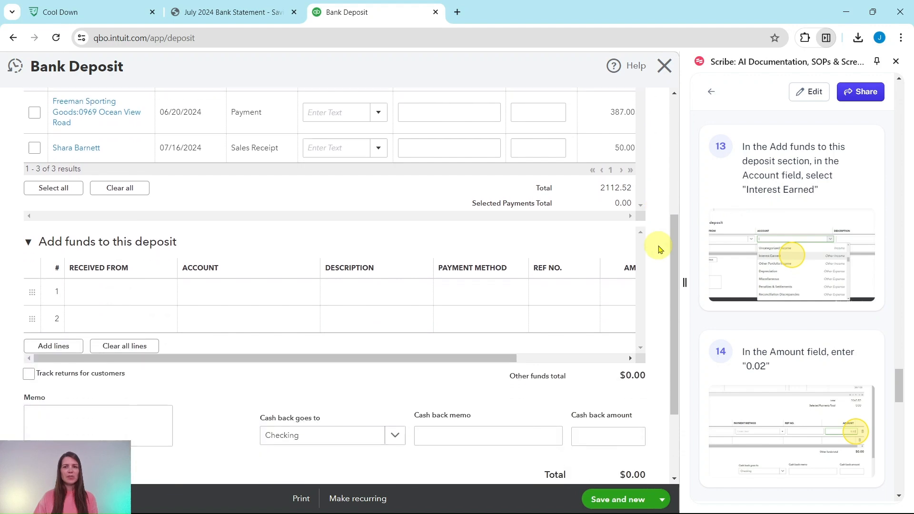
scroll(657, 244, up, 1)
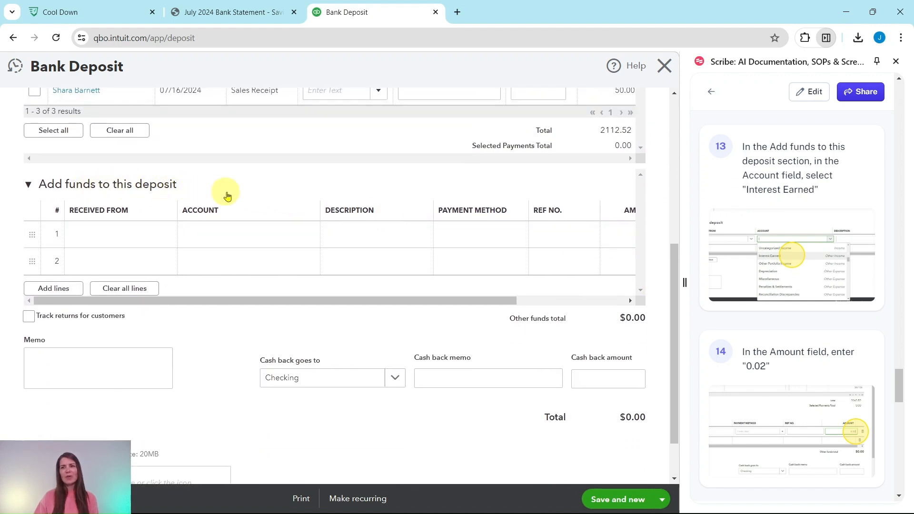
click(213, 236)
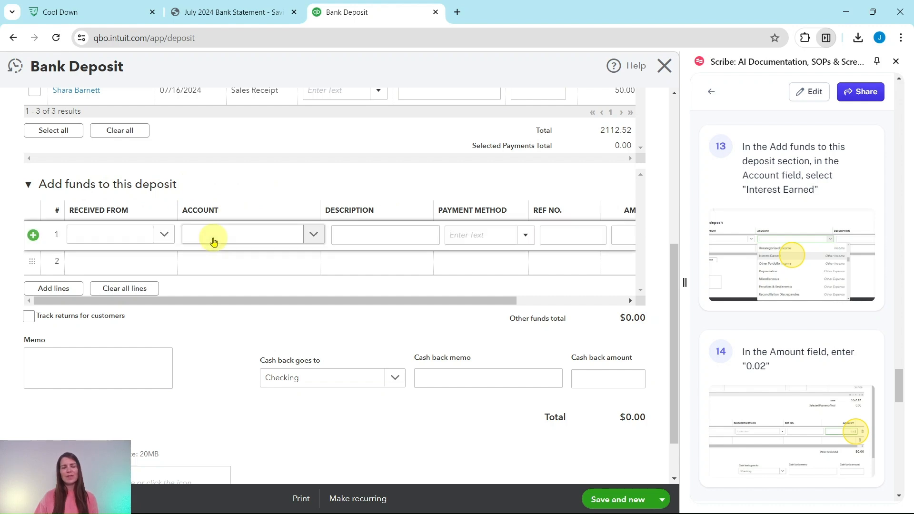
click(265, 236)
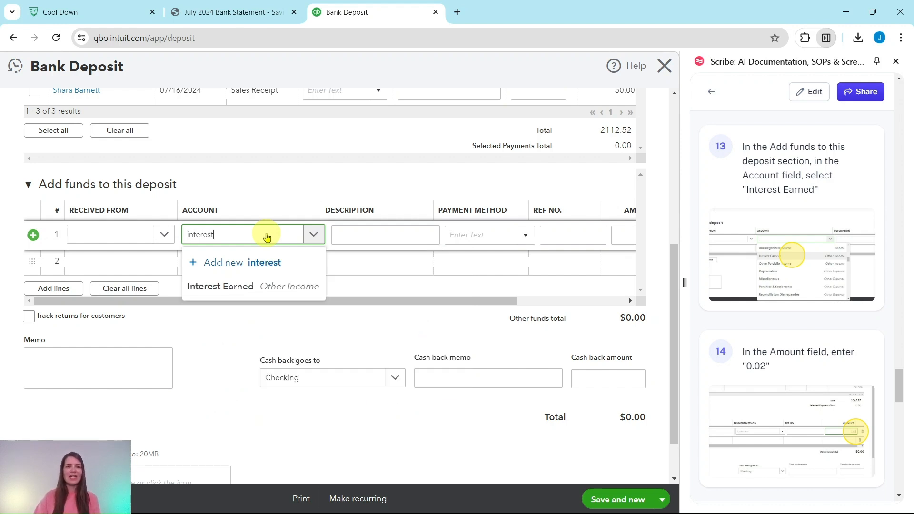
click(226, 288)
Check the interest paid on the savings bank statement and enter 0.02 as the Interest Earned line's amount.
drag(224, 300, 372, 308)
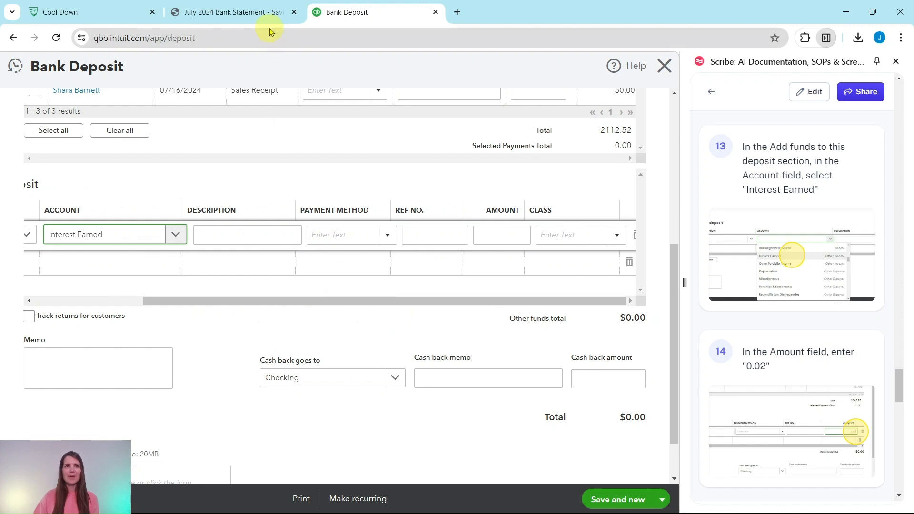
click(262, 13)
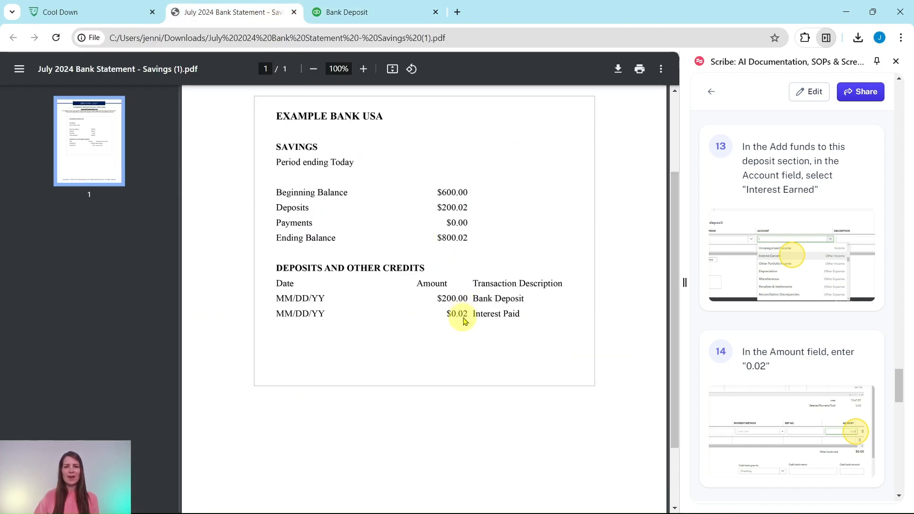
click(373, 13)
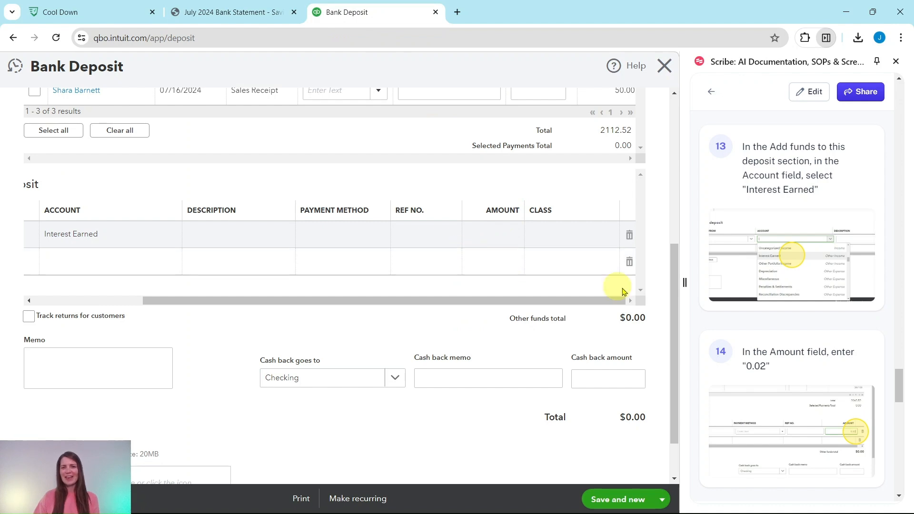
scroll(757, 324, down, 2)
scroll(757, 324, down, 2)
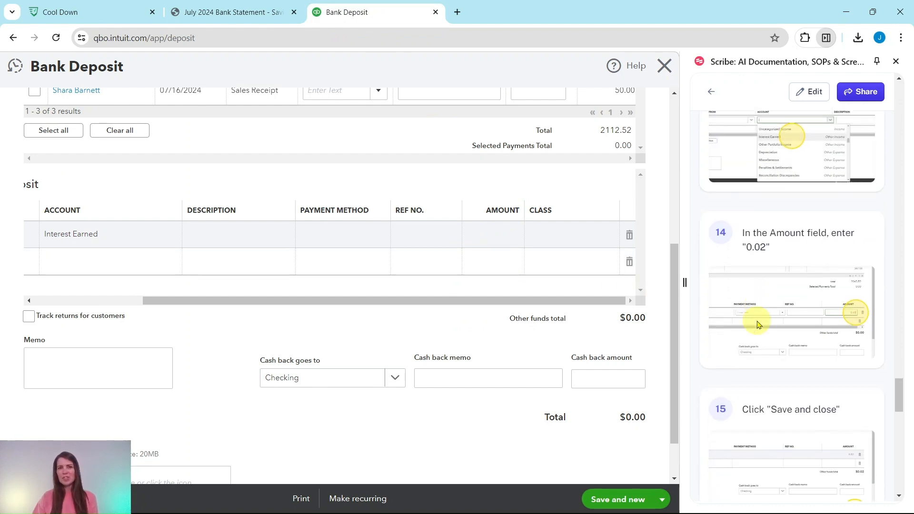
click(501, 236)
text(.02)
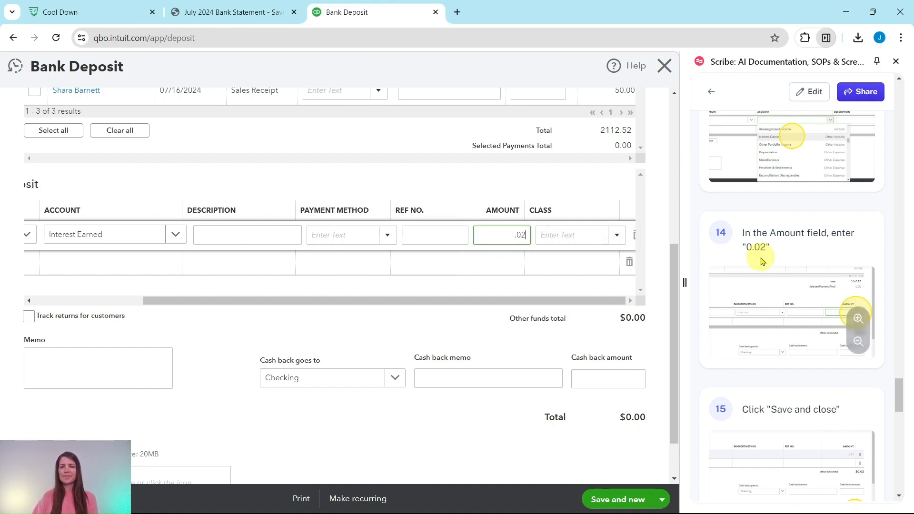
Save and close the bank deposit, following instruction 15 of the guide.
scroll(762, 257, down, 5)
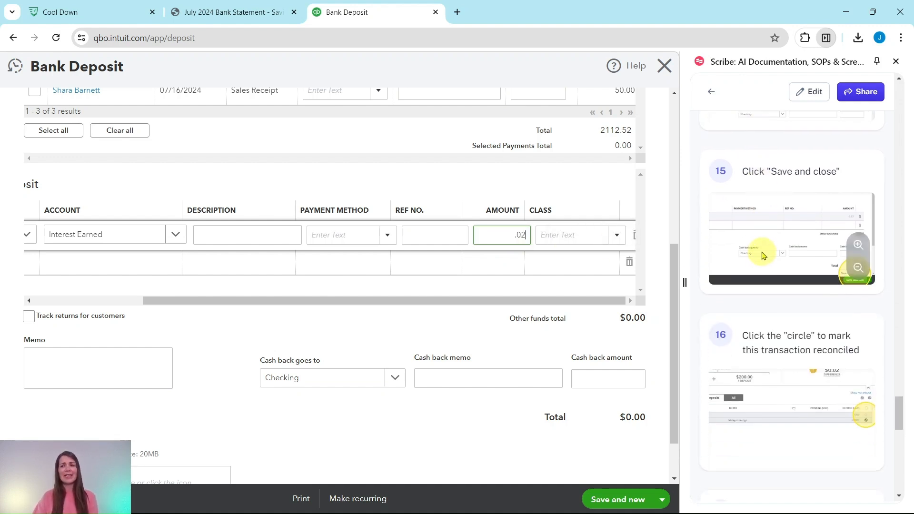
click(663, 499)
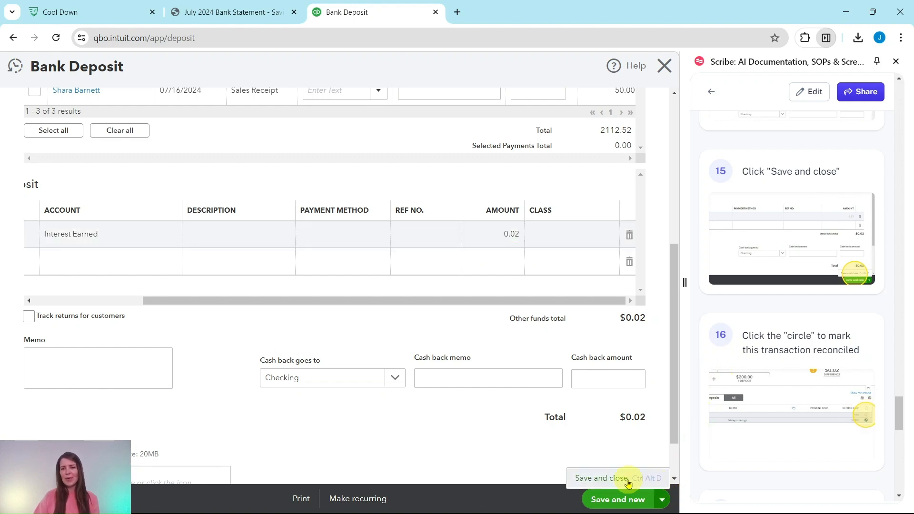
click(598, 479)
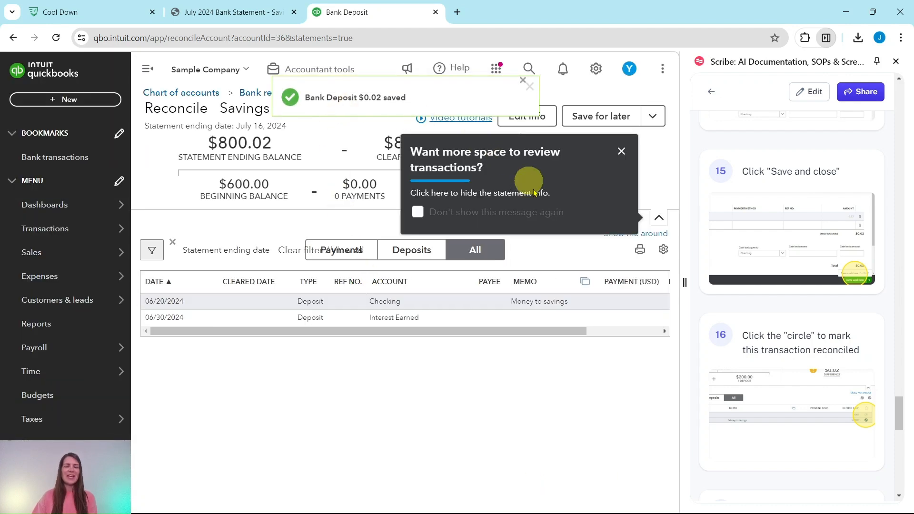
Dismiss the pop-ups covering the Savings reconciliation and mark the 0.02 Interest Earned deposit as reconciled.
drag(383, 331, 526, 343)
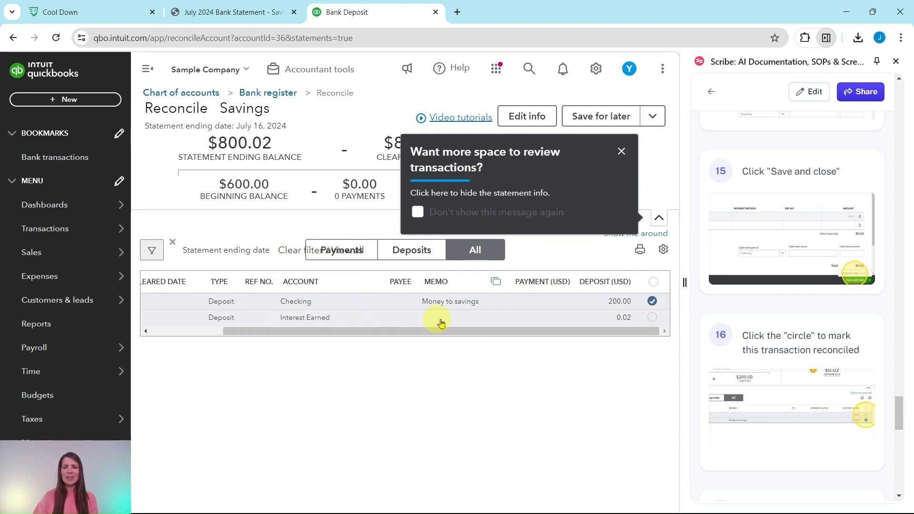
scroll(757, 330, down, 4)
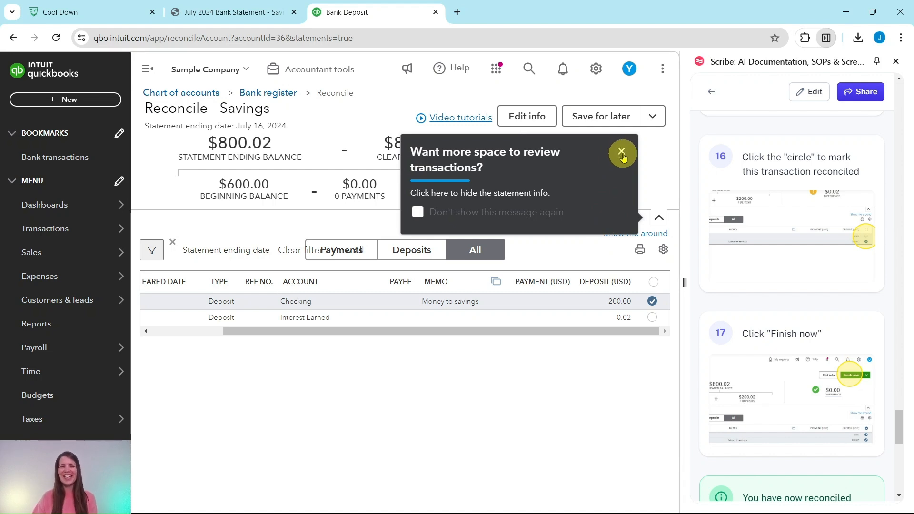
click(622, 152)
click(625, 177)
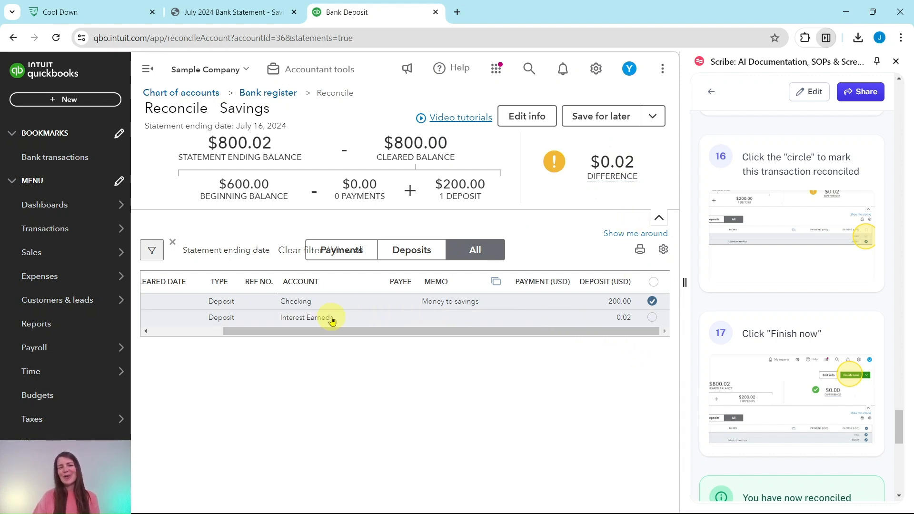
click(652, 318)
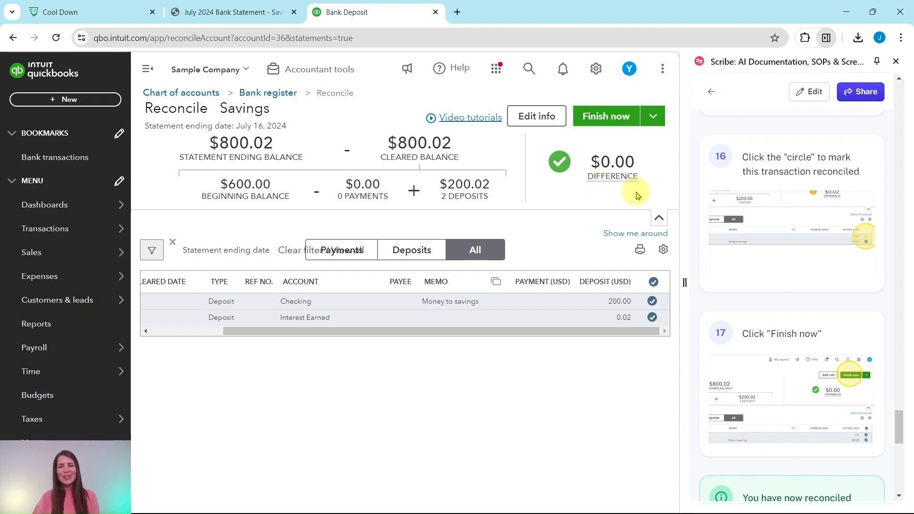
Finish the Savings account reconciliation and close its completion message, following instructions 17 and 18 of the guide.
scroll(806, 262, down, 4)
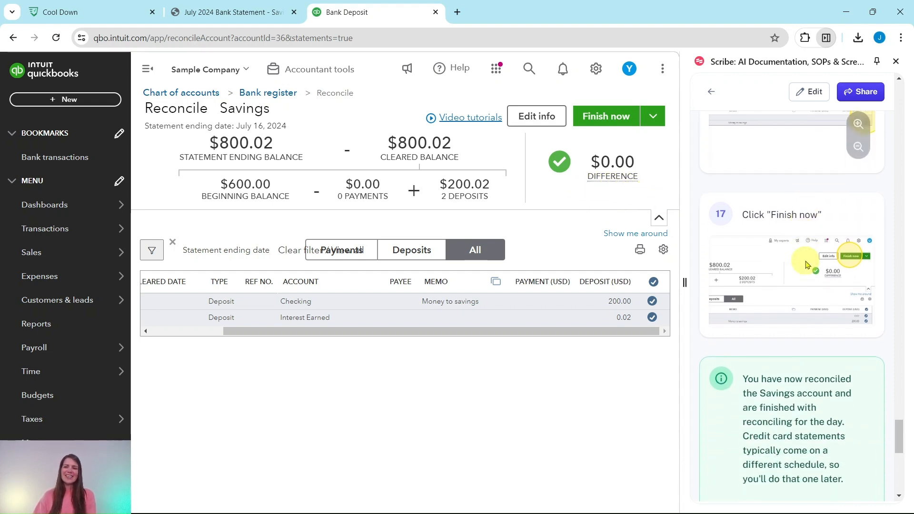
scroll(808, 265, down, 1)
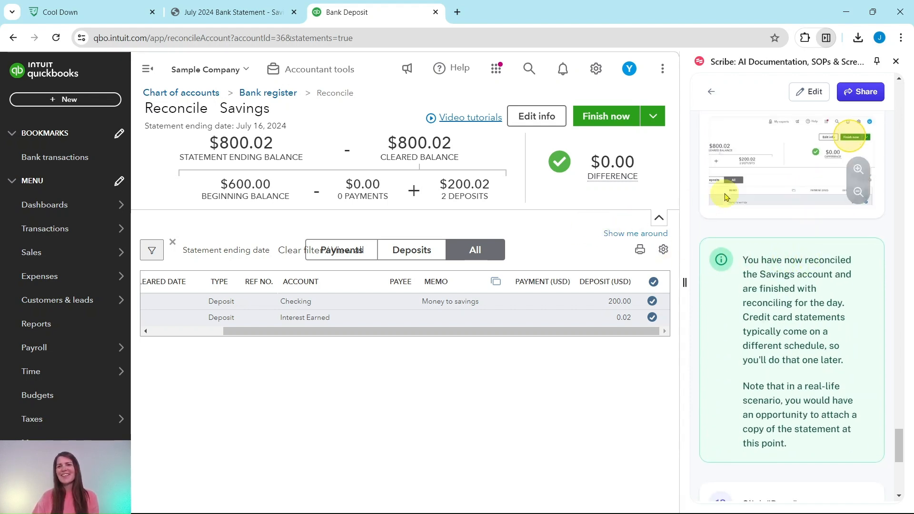
click(604, 122)
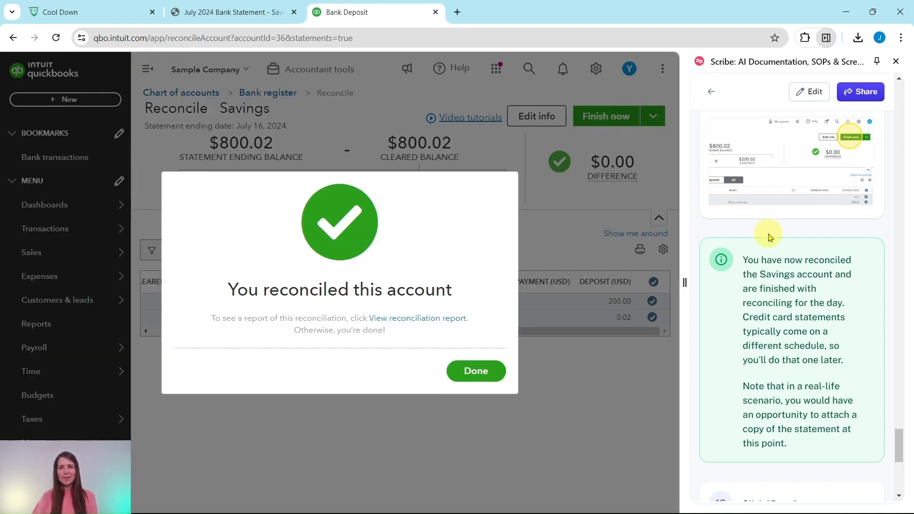
scroll(770, 237, down, 2)
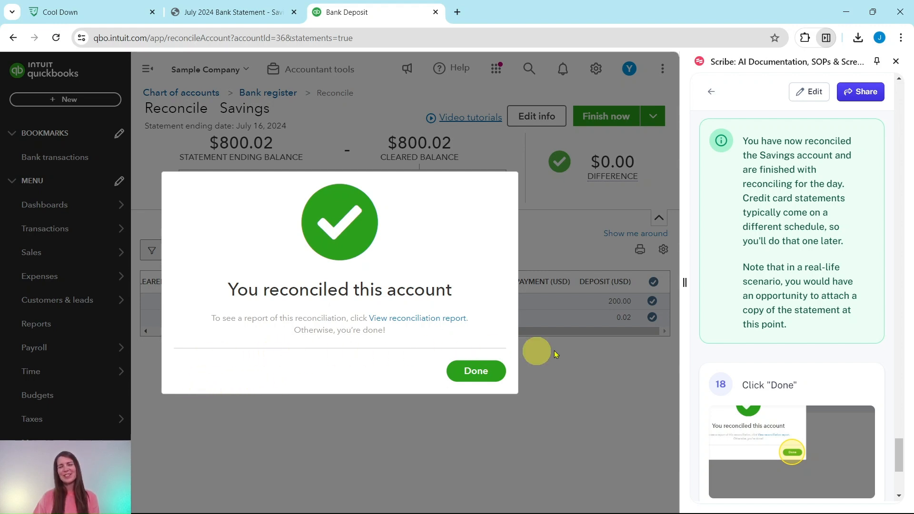
scroll(770, 352, down, 4)
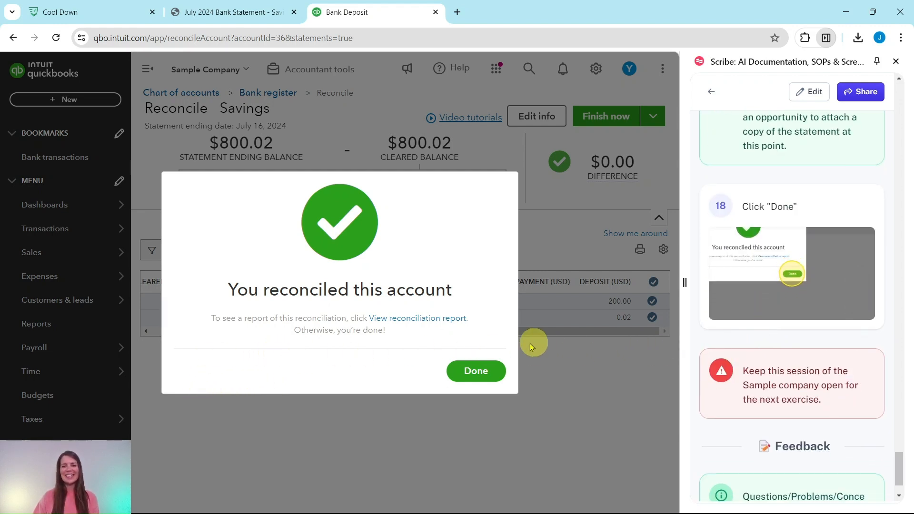
click(474, 376)
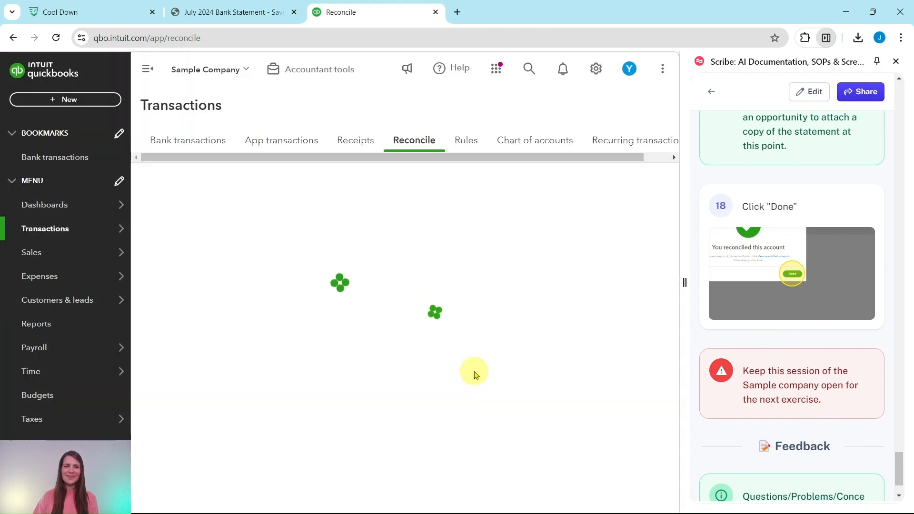